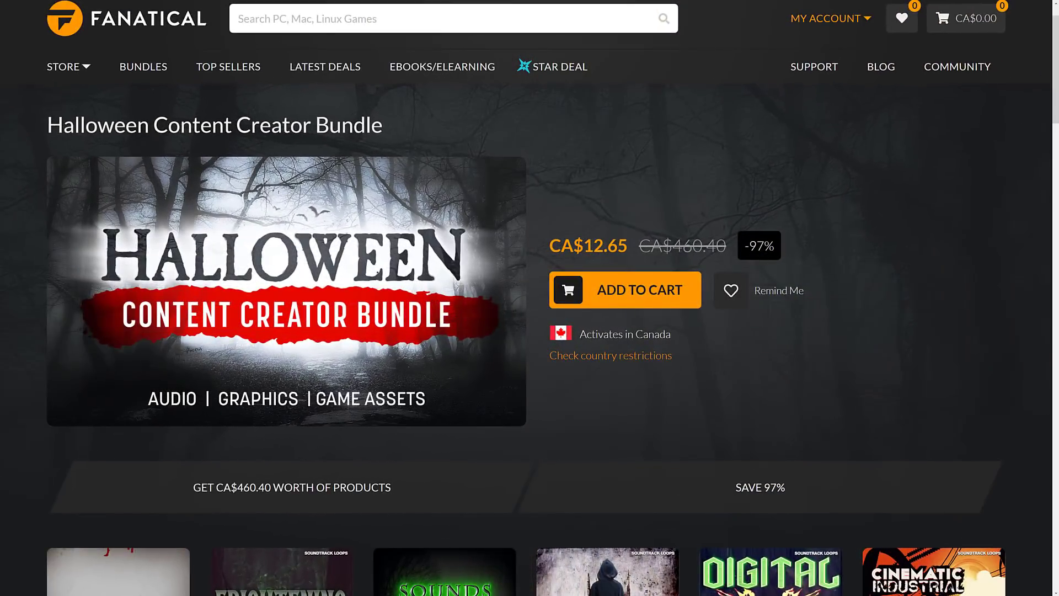
- Scroll the Fanatical Halloween Content Creator Bundle page down to its items and LUT packs
scroll(877, 257, down, 8)
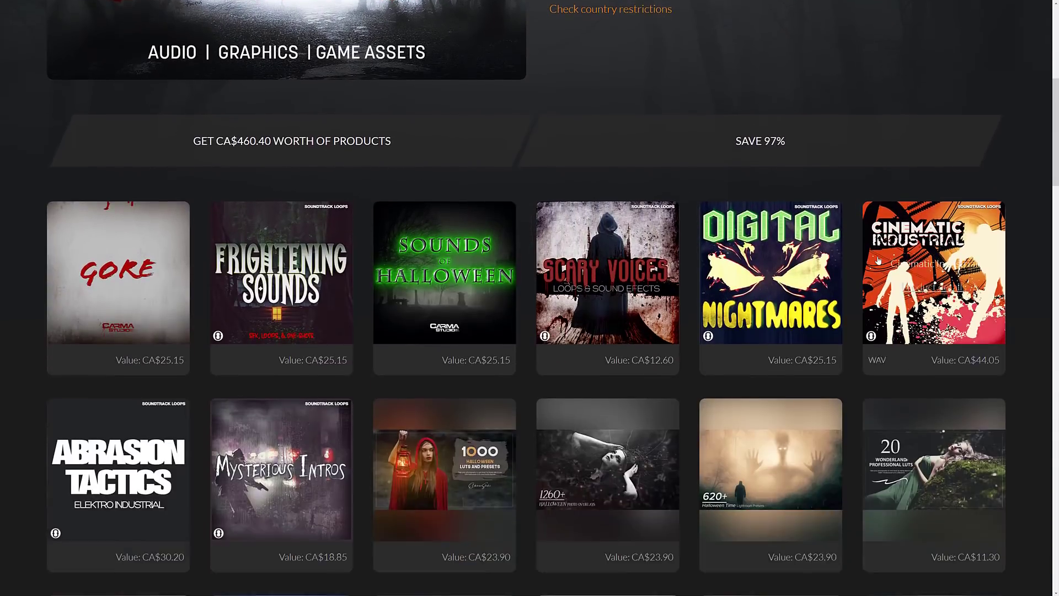
scroll(877, 259, down, 2)
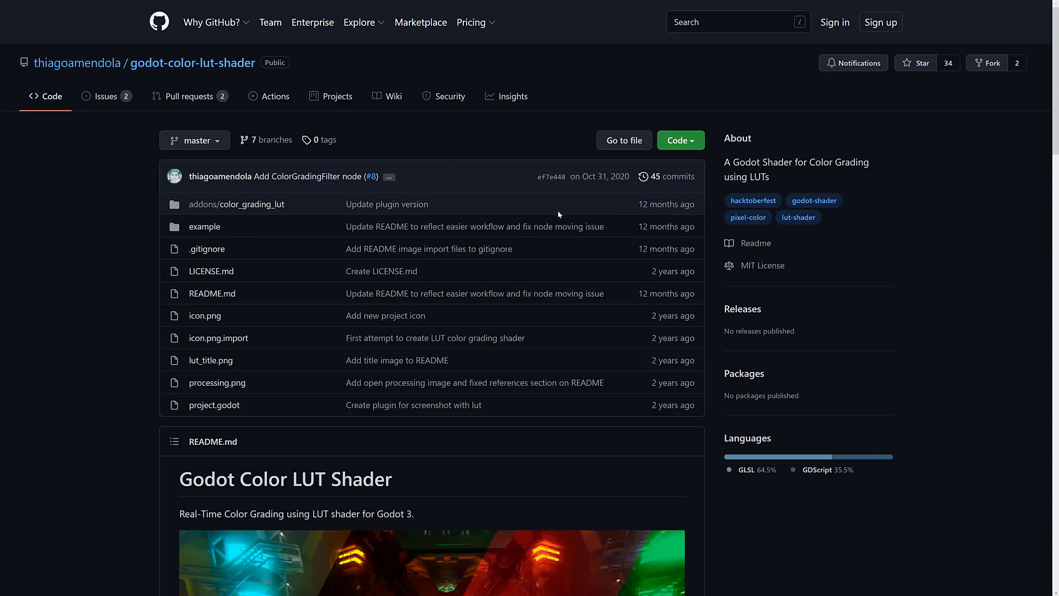
- Switch to Affinity Photo to show the four-LUT comparison image
key(alt+Tab)
key(alt+Tab)
key(alt+Tab)
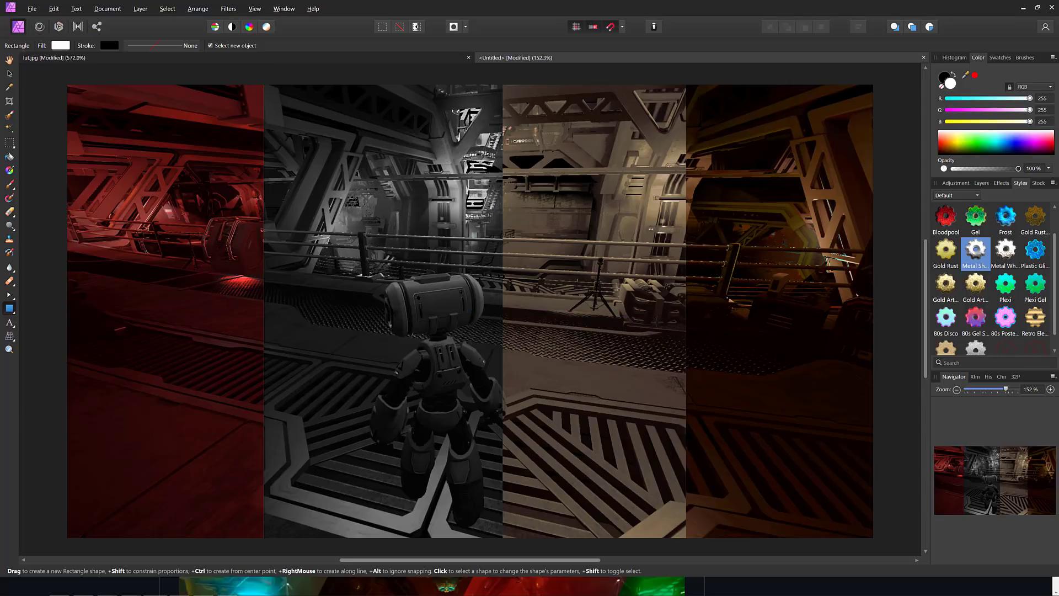
- Zoom out the comparison image, pass the GODOT VFX TRICK design, and reach Luminar 4
ctrl+scroll(657, 323, down, 5)
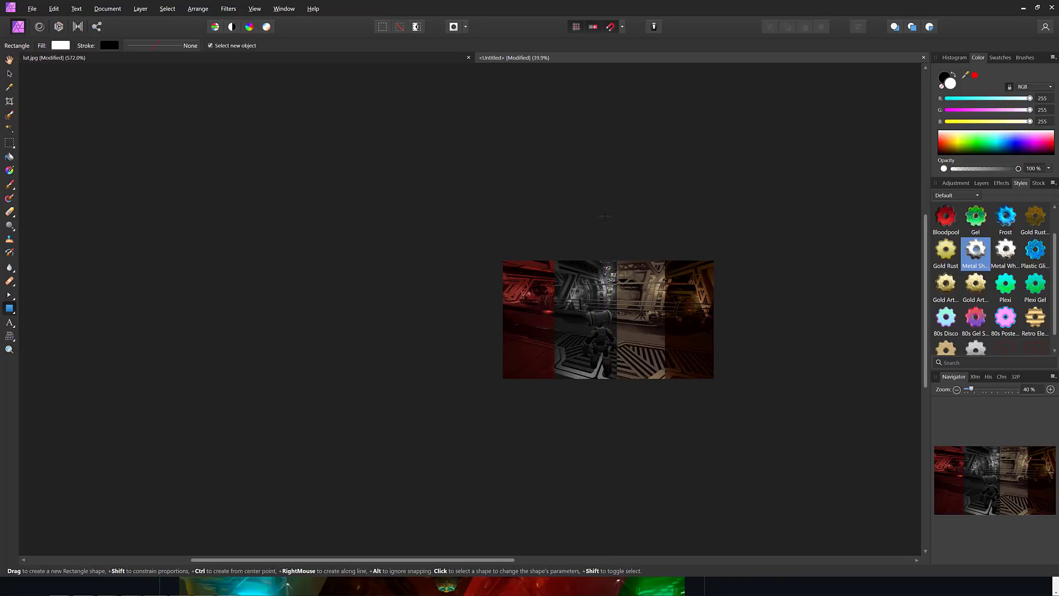
key(alt+Tab)
key(alt+Tab)
key(alt+Tab)
key(alt+Tab)
key(alt+Tab)
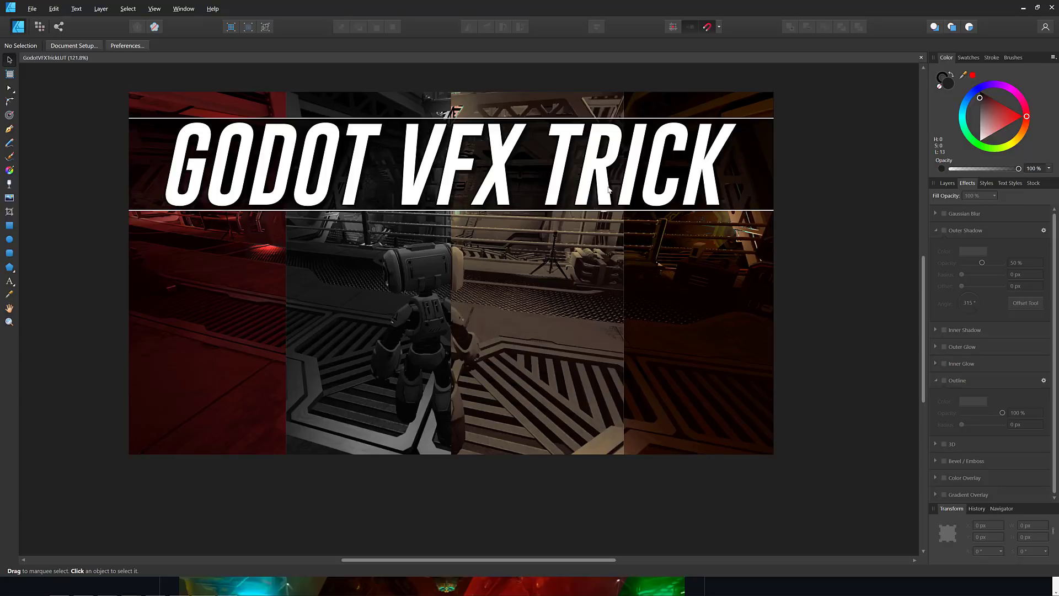
key(alt+Tab)
key(alt+Tab)
key(alt+Tab)
key(alt+Tab)
key(alt+Tab)
key(alt+Tab)
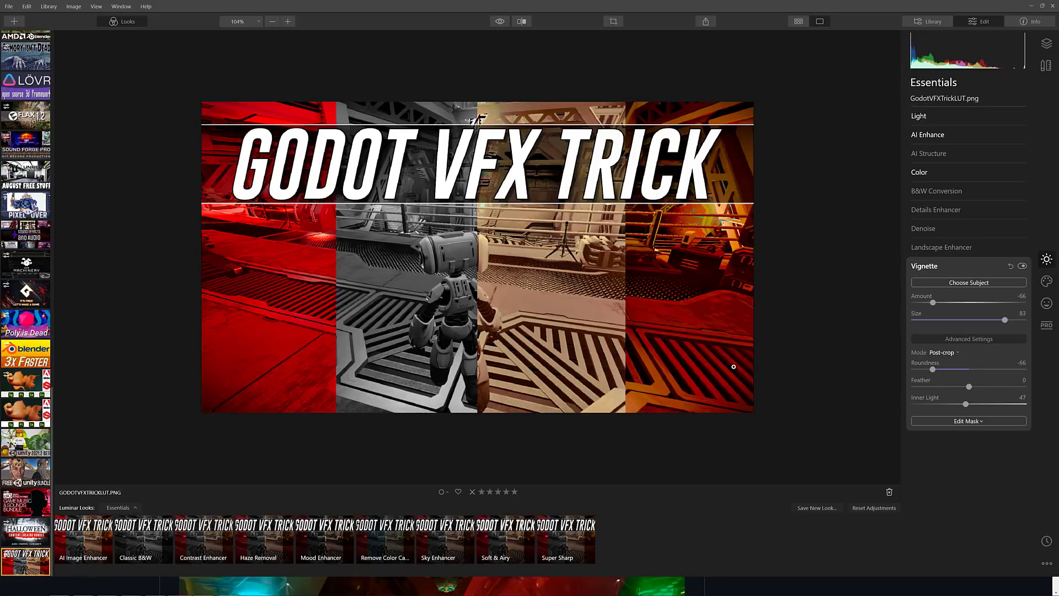
- Zoom the thumbnail to 53% and show the Creative tools with Color Styles (LUT) at Amount 30
scroll(793, 317, down, 8)
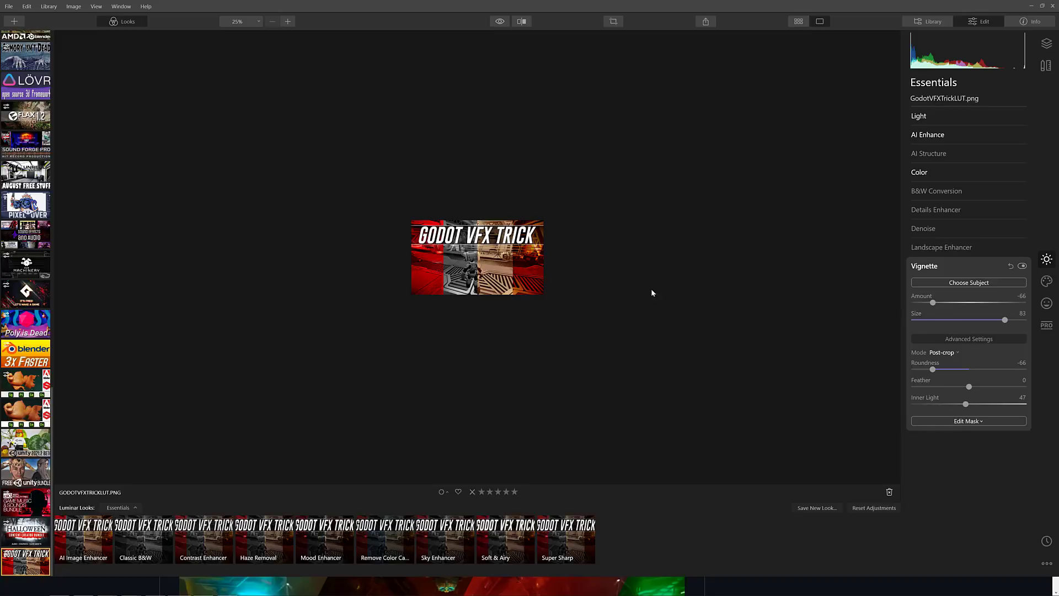
scroll(601, 278, up, 3)
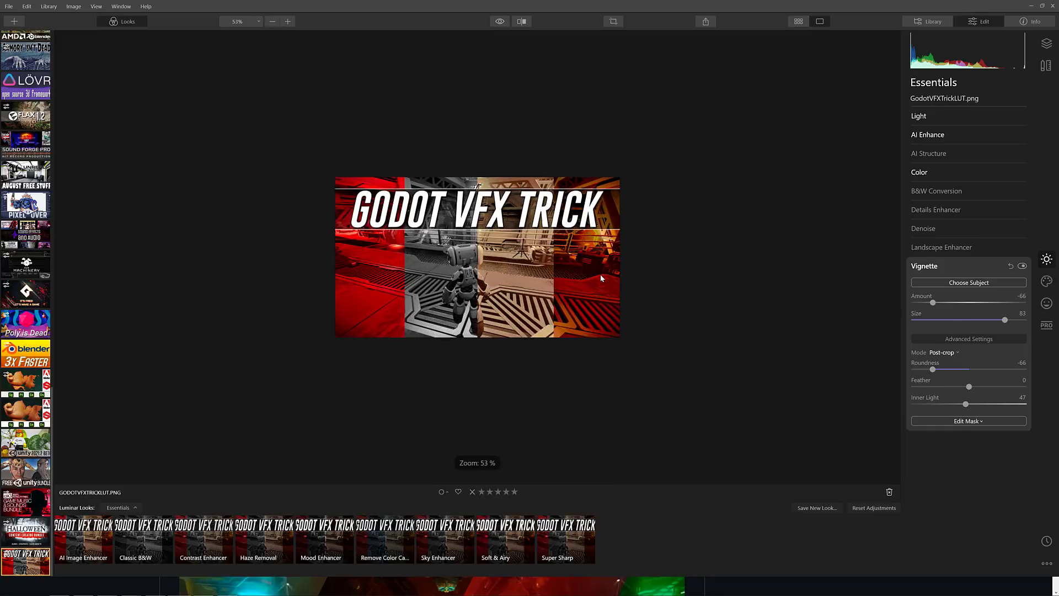
click(1046, 281)
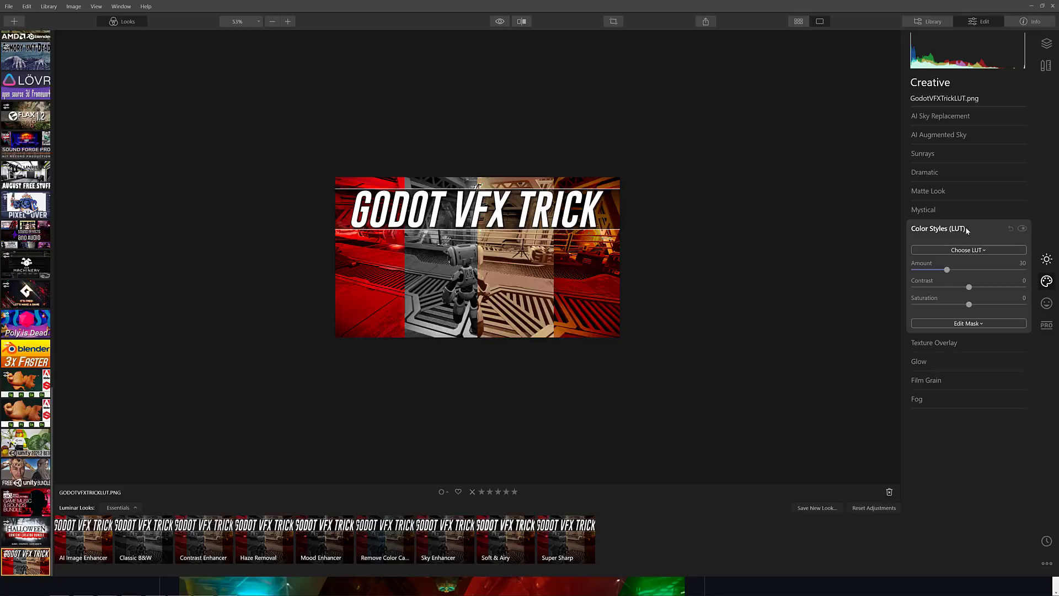
- Open the Color Styles LUT preset list and scroll through it, keeping Kodack chrome 3 applied
click(989, 250)
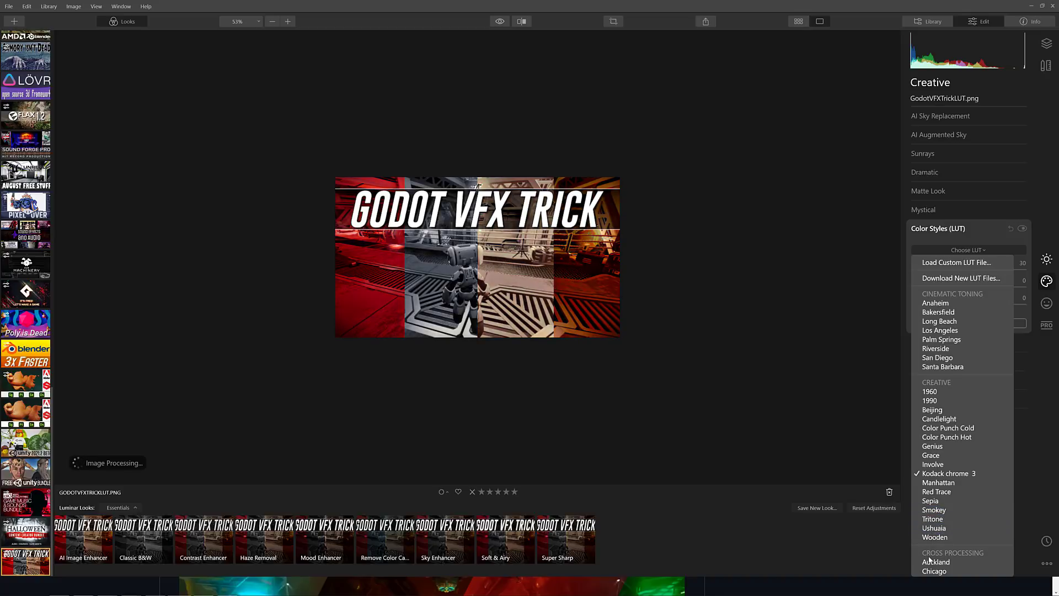
scroll(956, 465, down, 5)
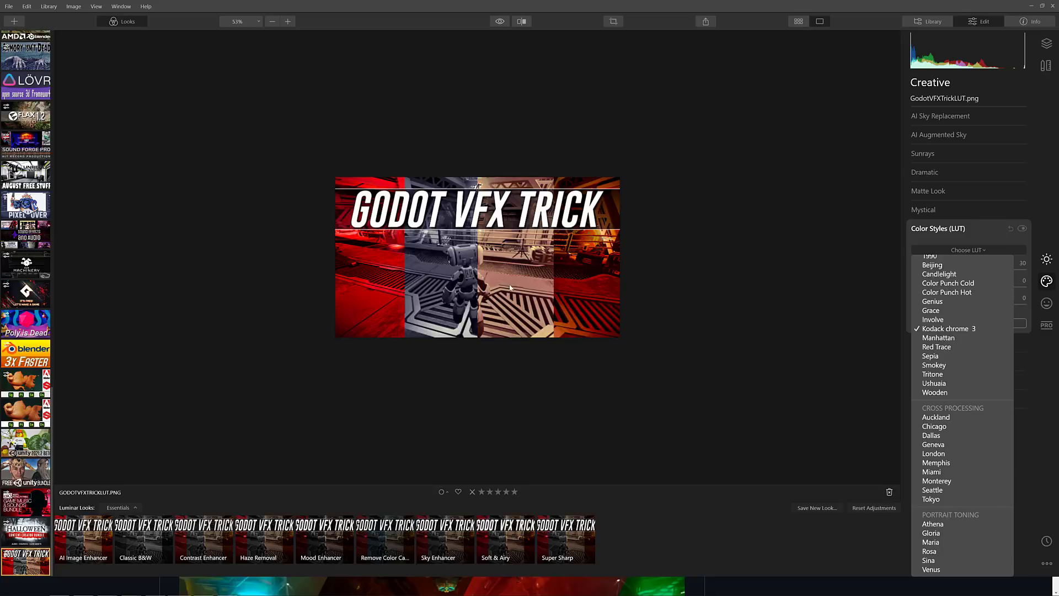
- Return to Godot's Third-Person Shooter Demo and save and run the level scene
key(alt+Tab)
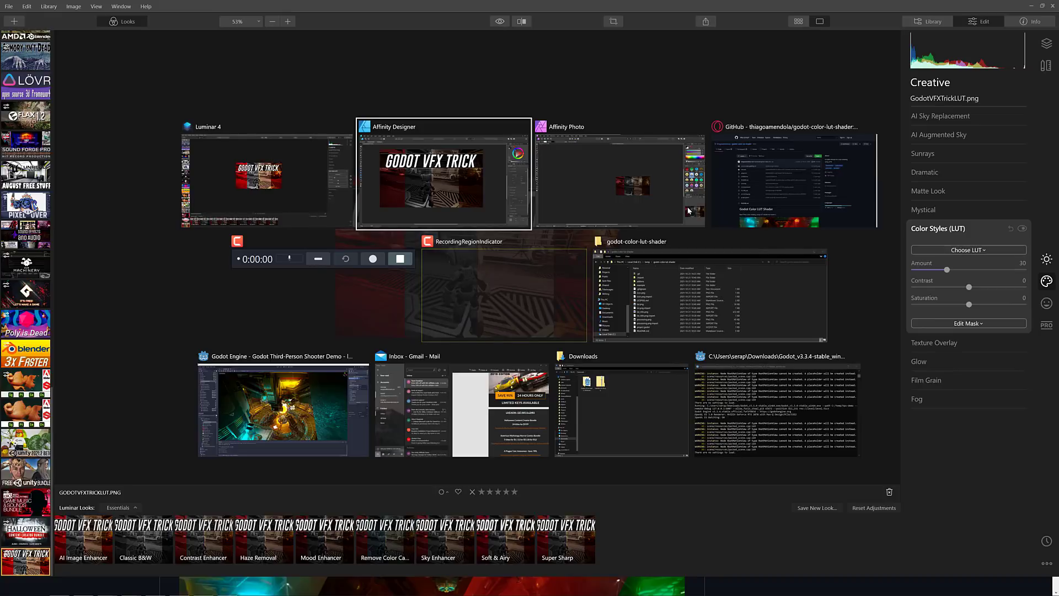
key(Tab)
key(Tab)
key(Tab)
key(Tab)
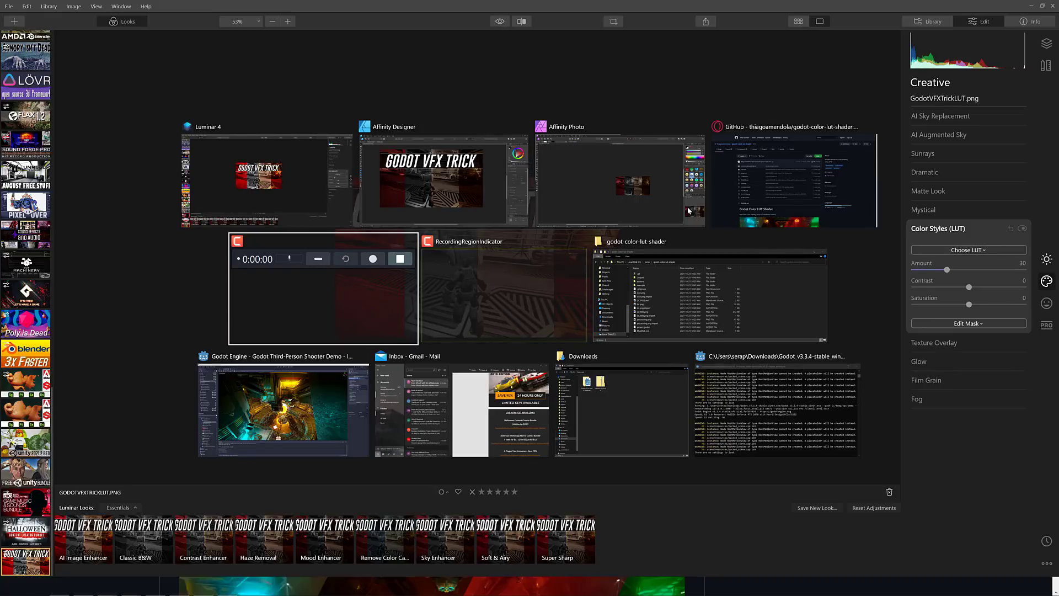
key(Tab)
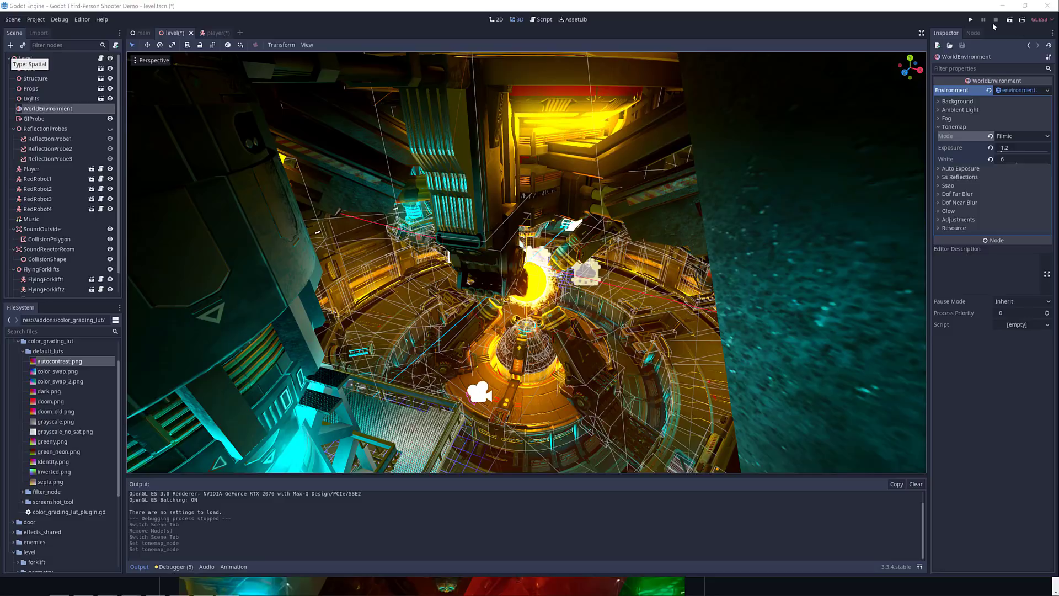
click(1011, 21)
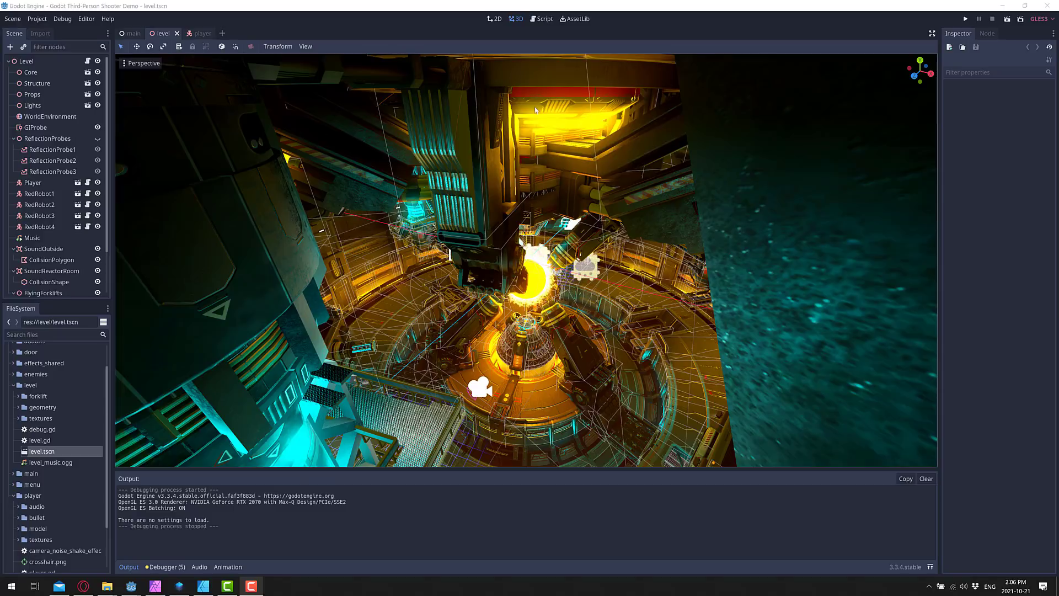
- Fly the 3D view around the glowing reactor, stairs and platform of the level
right_drag(568, 267, 389, 248)
key(w)
key(d)
key(w)
right_drag(562, 301, 652, 251)
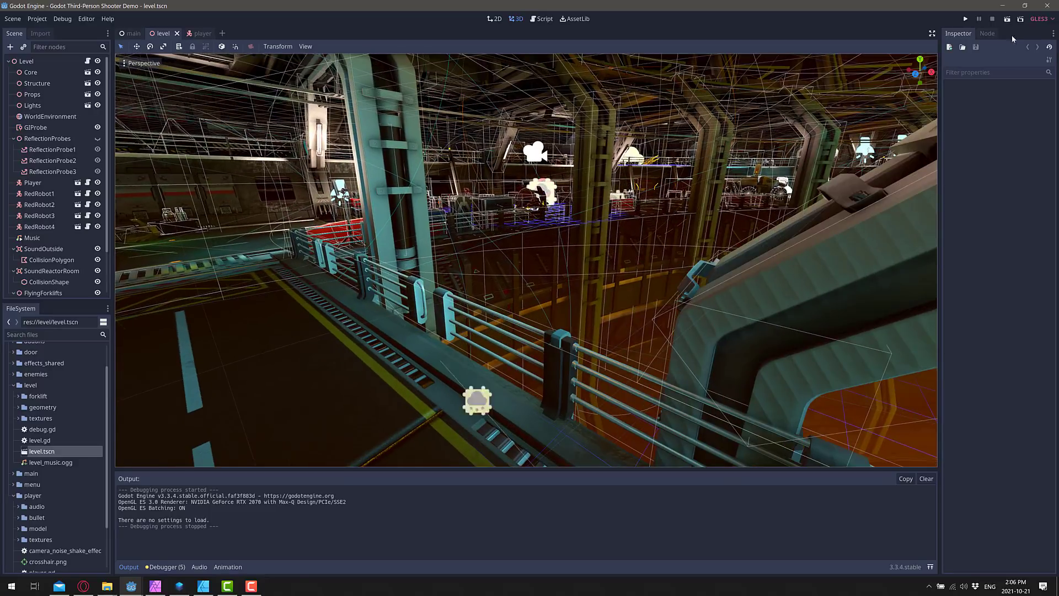
- Play the level, walk the robot along the walkway grating, then close the game window
click(1007, 19)
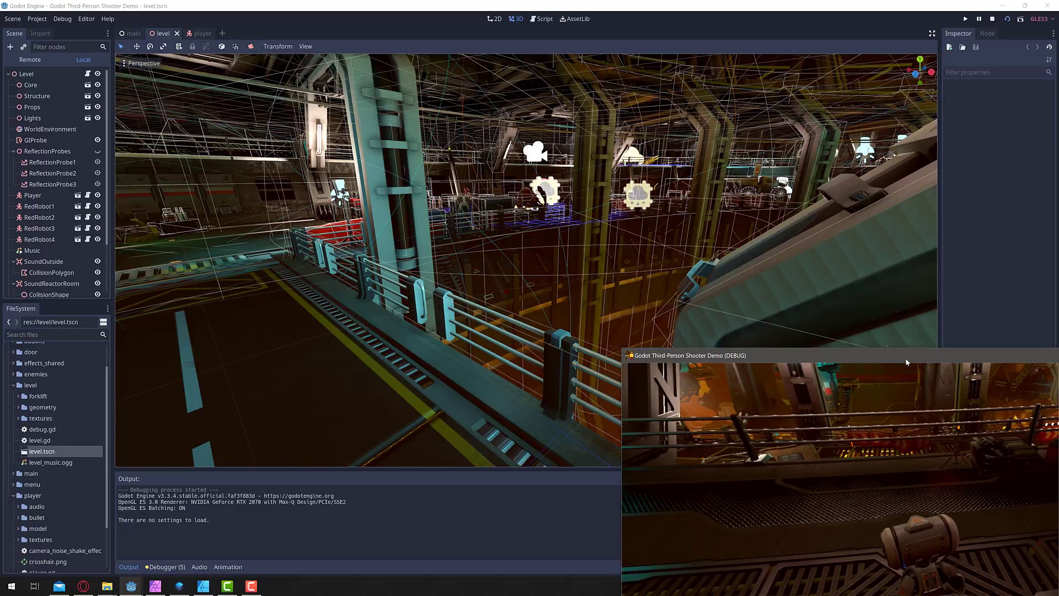
drag(905, 360, 462, 88)
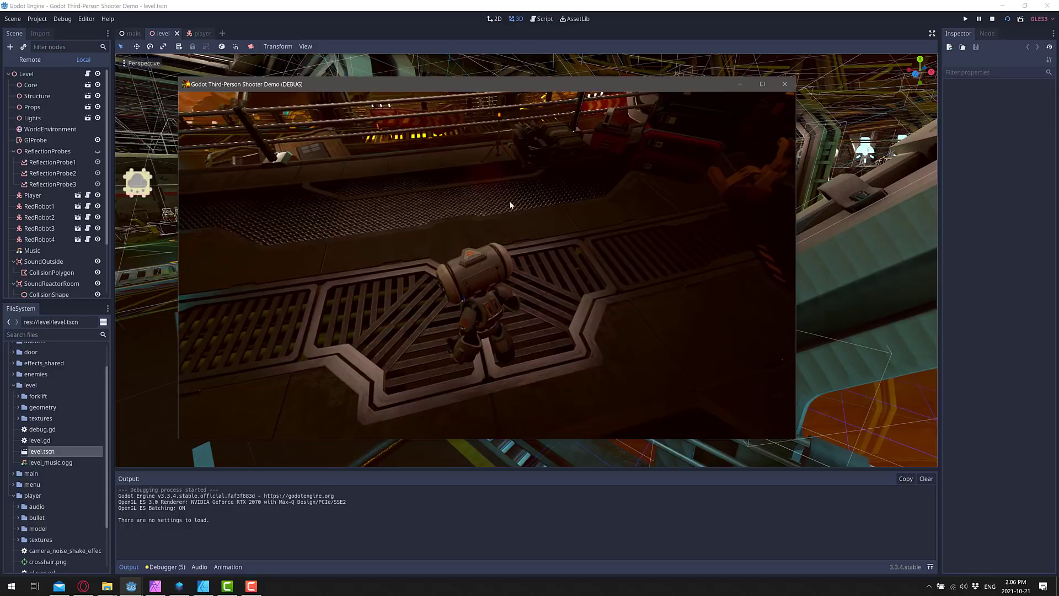
key(w)
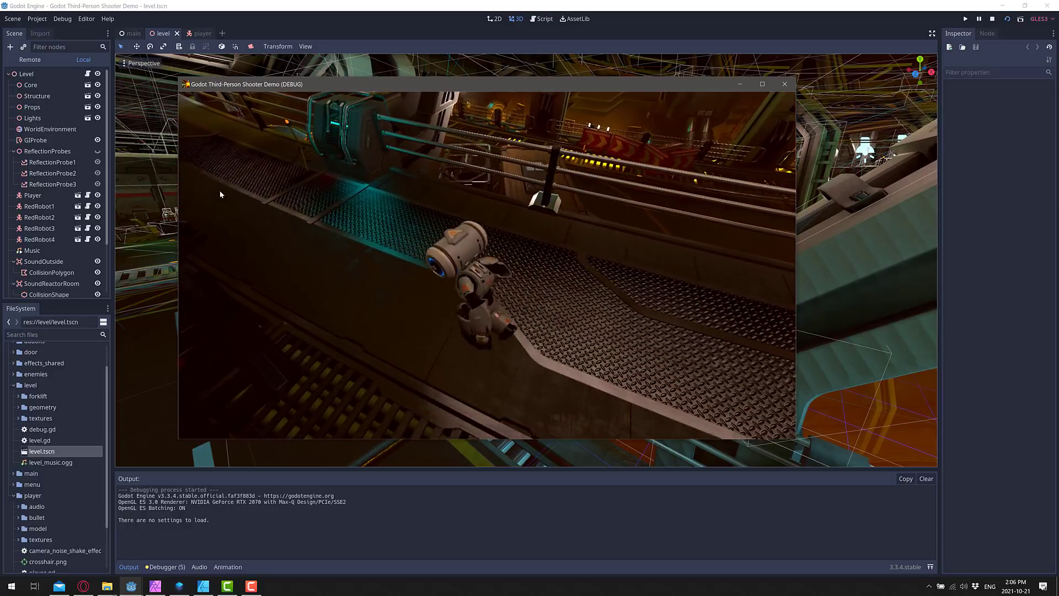
key(w)
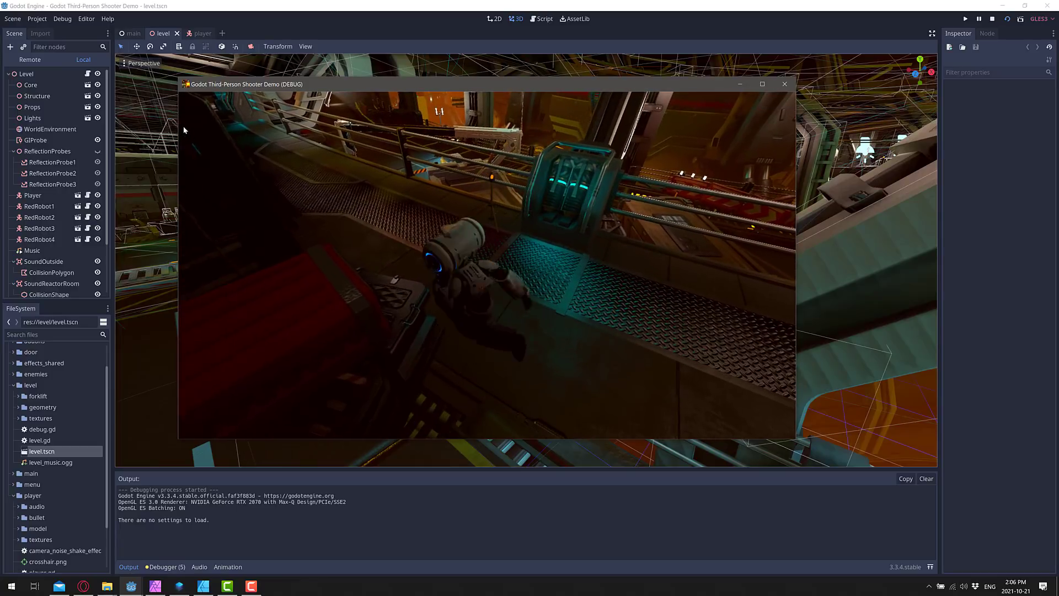
key(w)
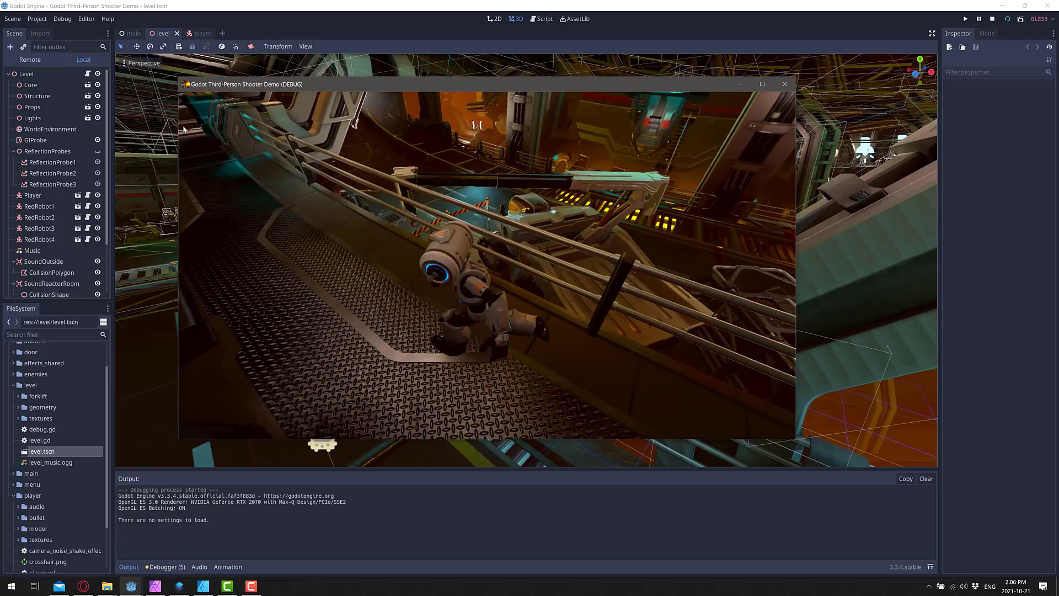
key(w)
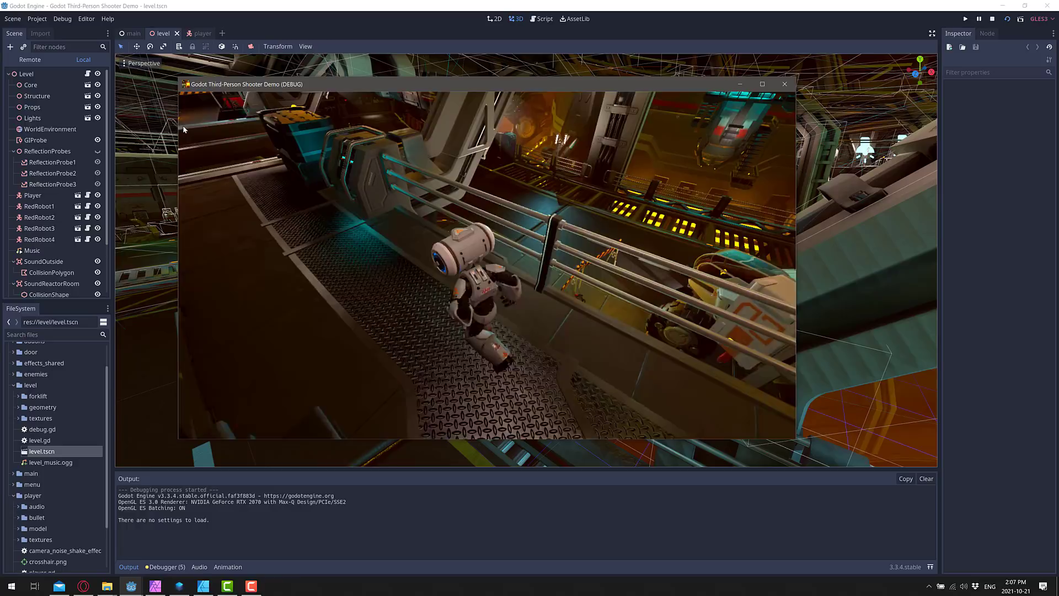
key(w)
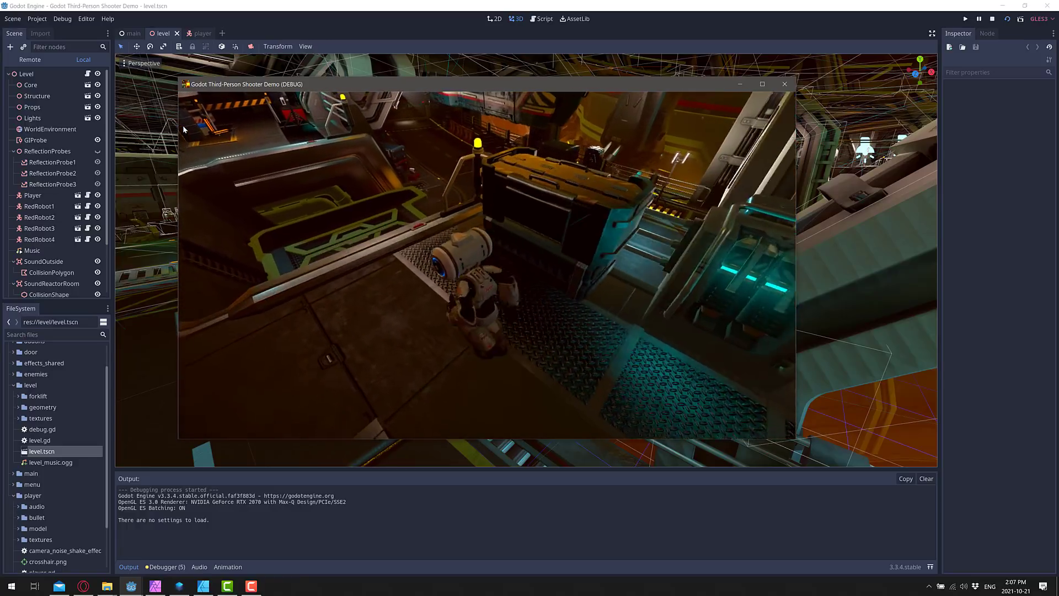
key(w)
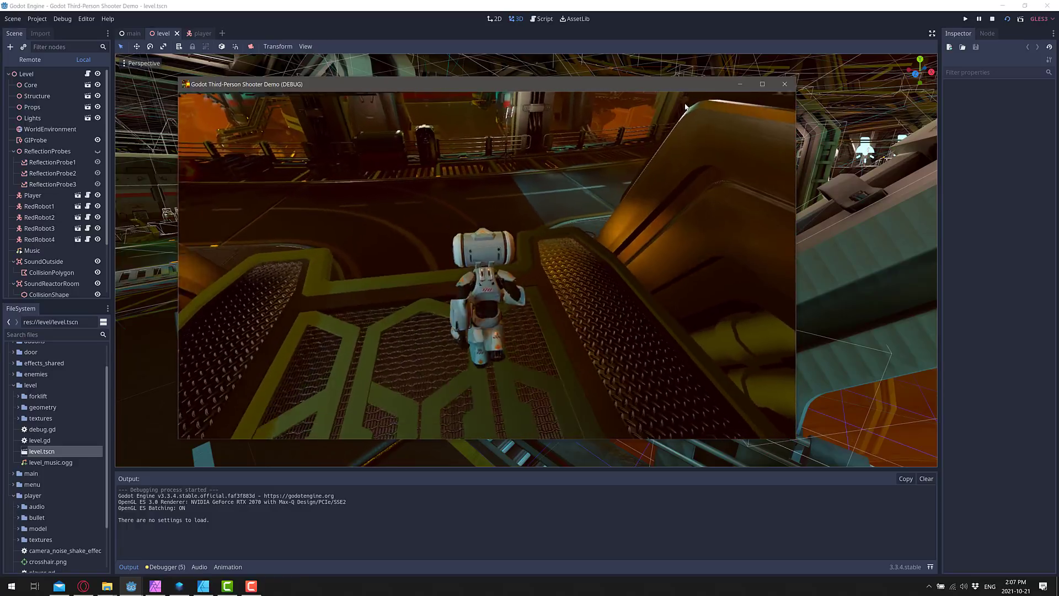
key(w)
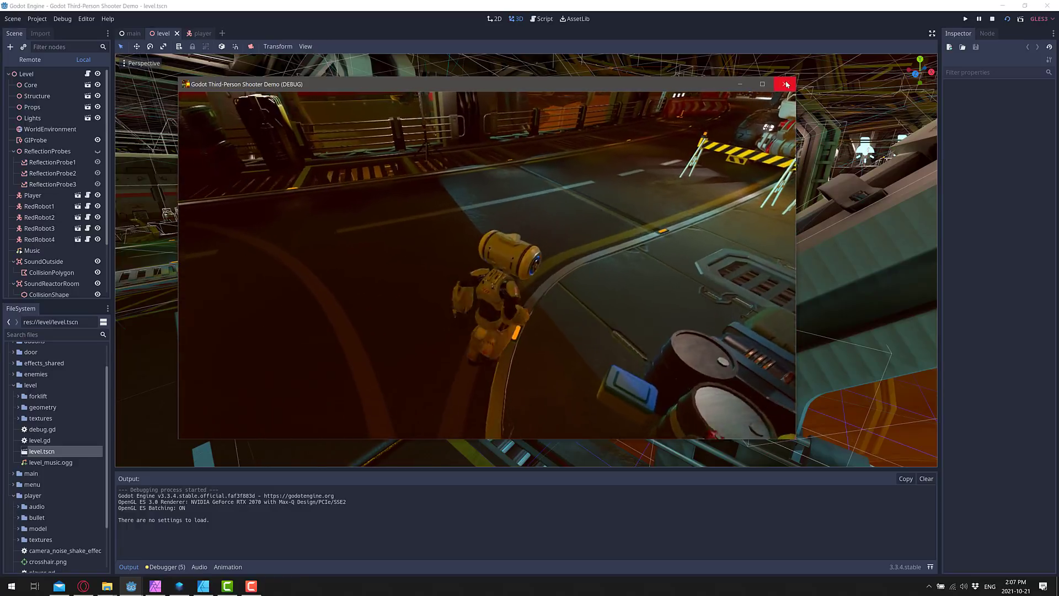
click(785, 82)
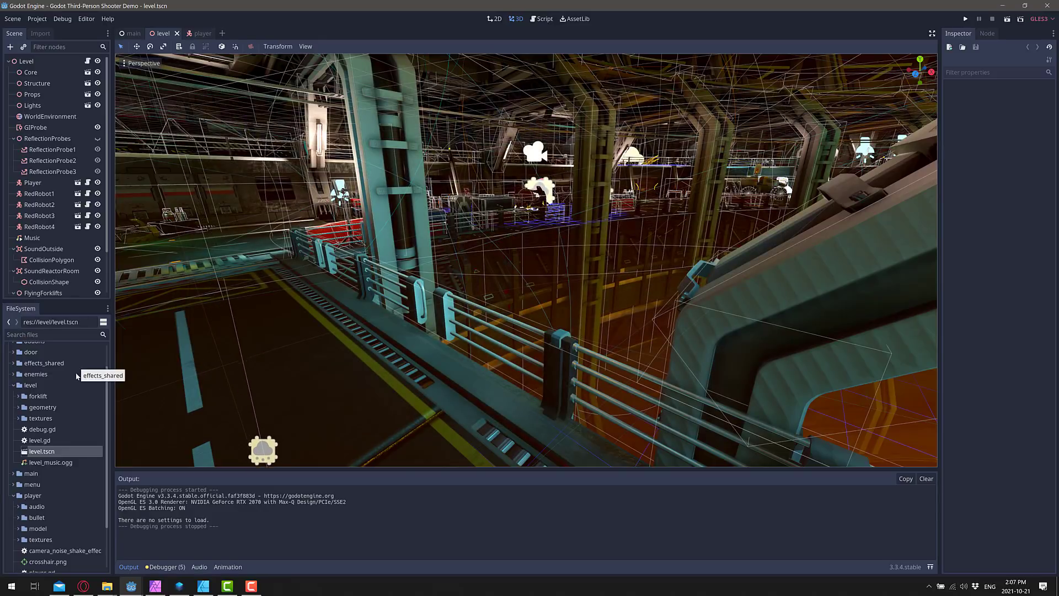
- Add a ColorGradingFilter child node under the Player root in player.tscn
click(199, 34)
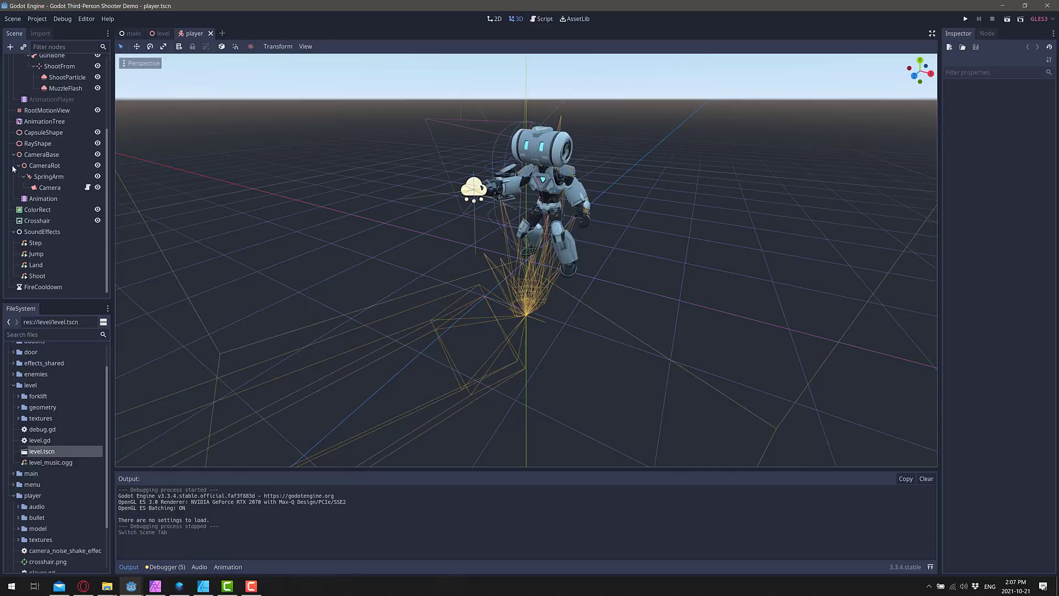
click(27, 61)
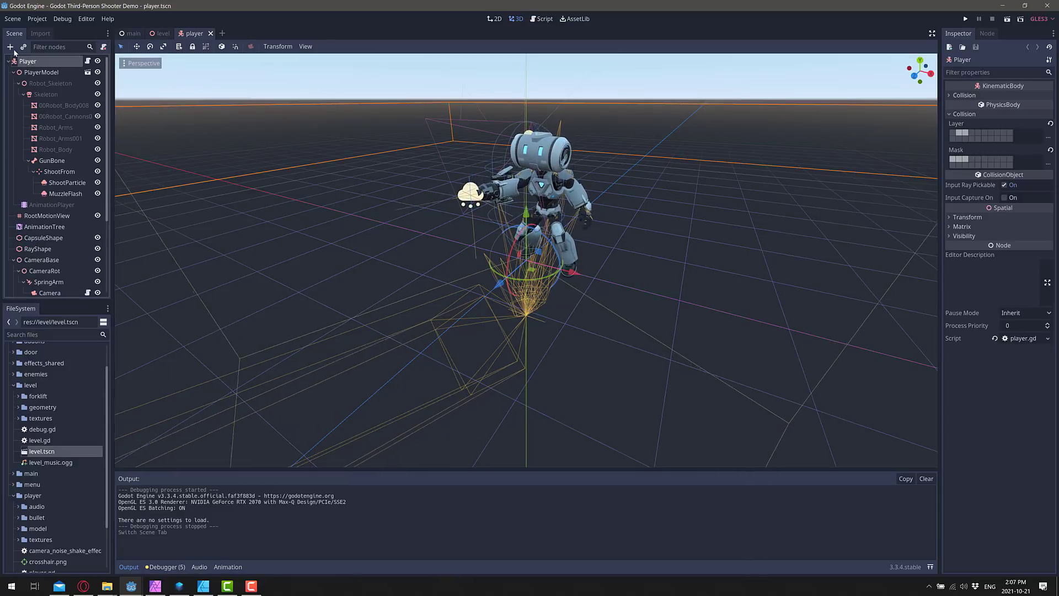
click(10, 47)
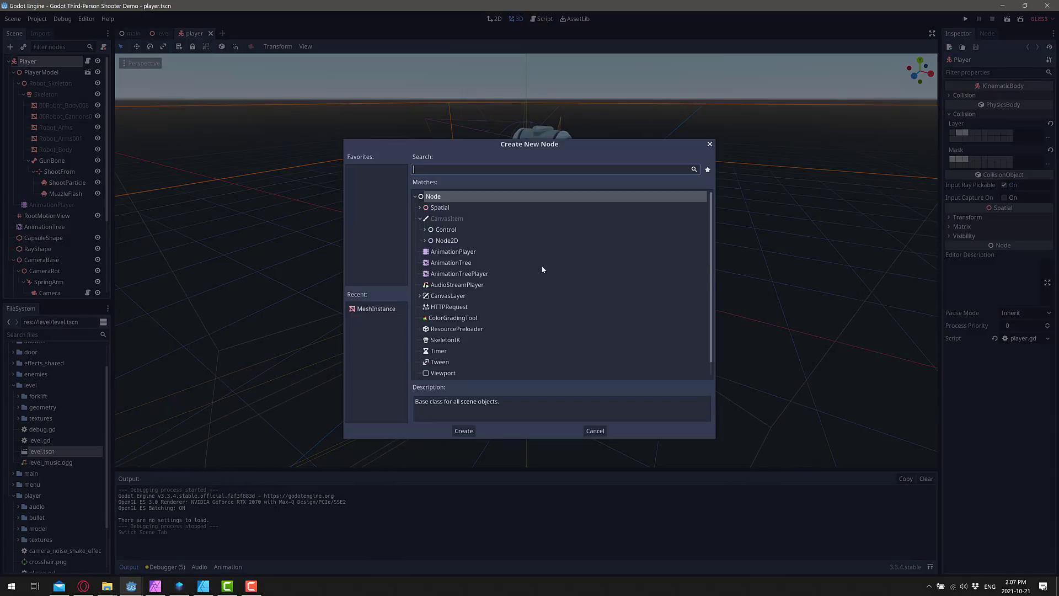
text(Loo)
key(BackSpace)
key(BackSpace)
key(BackSpace)
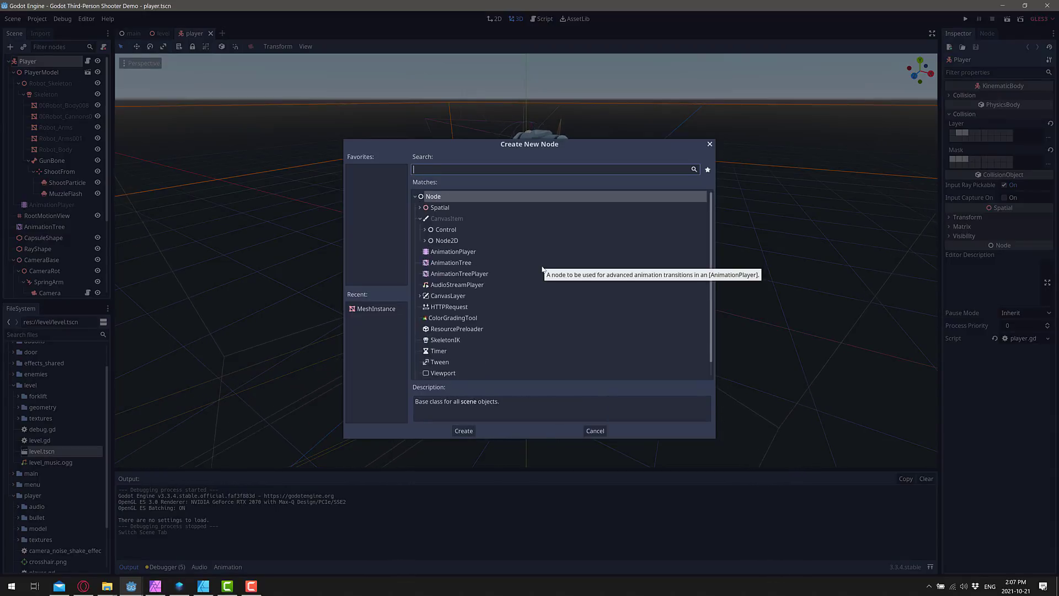
text(Color)
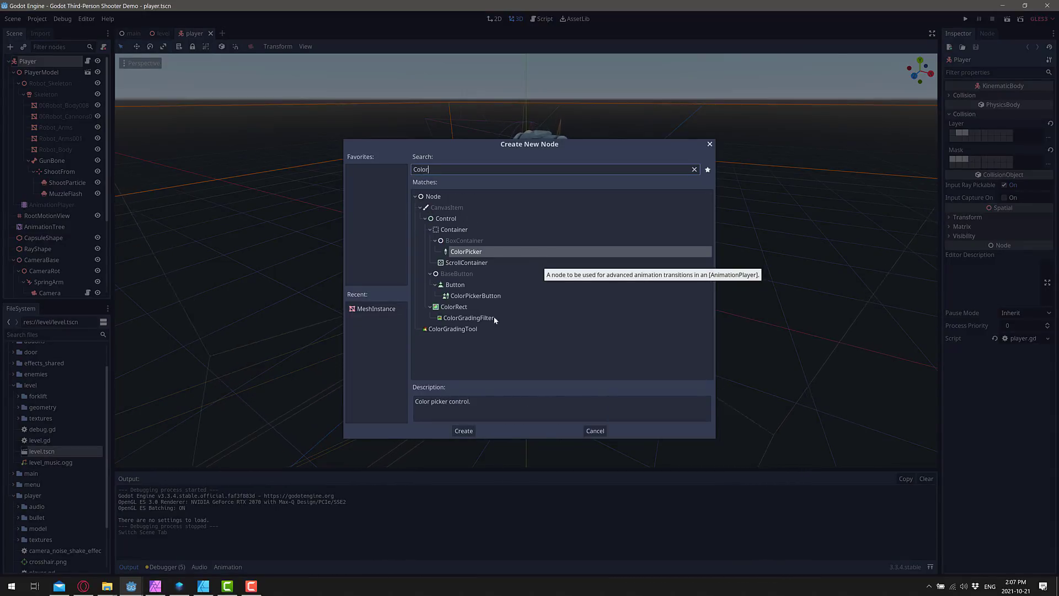
click(468, 319)
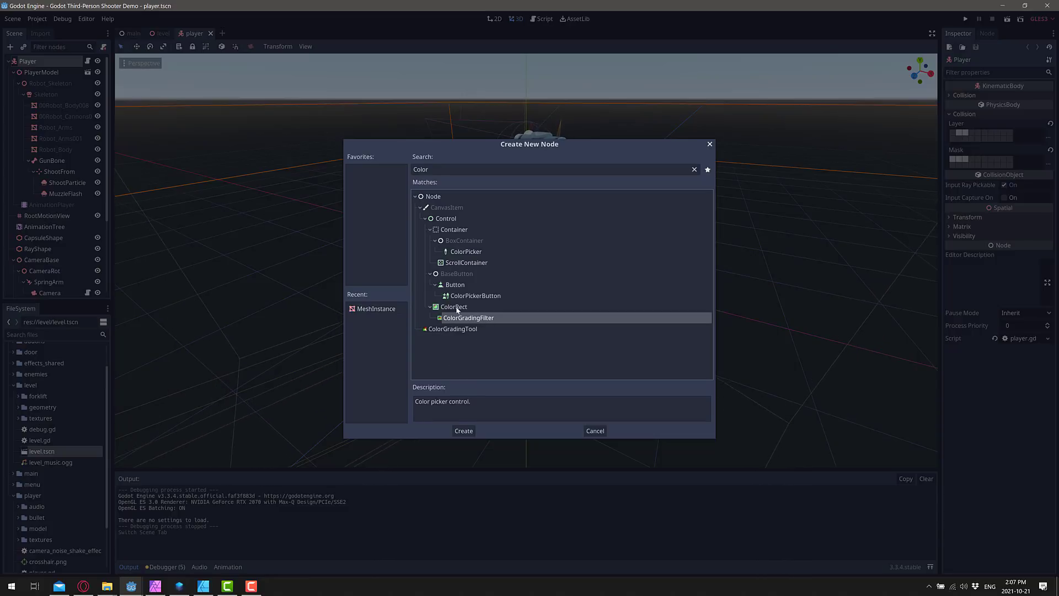
click(464, 431)
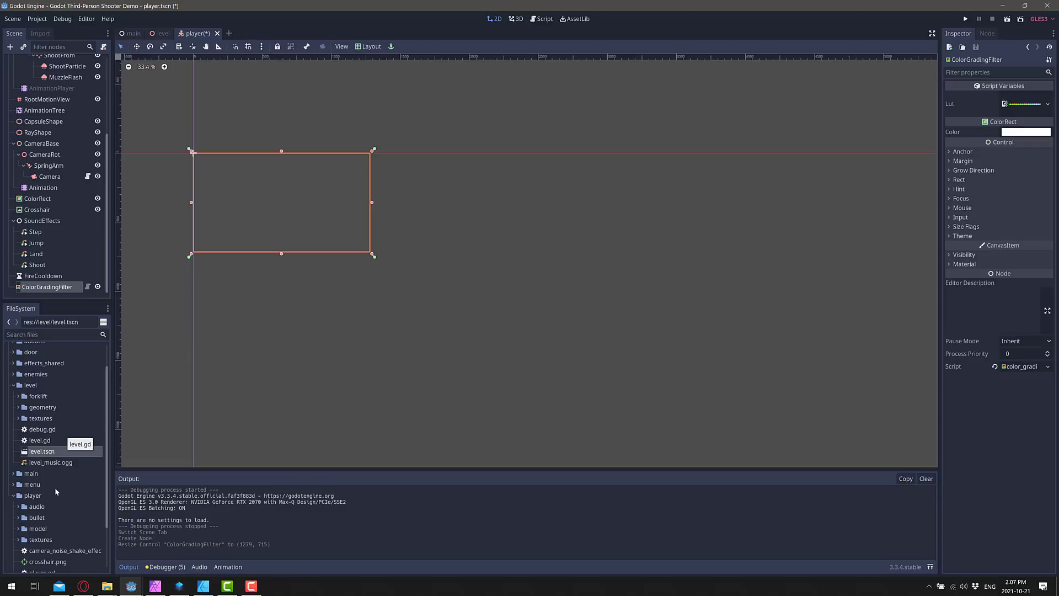
- Expand addons > color_grading_lut > default_luts in the FileSystem dock
scroll(56, 412, up, 2)
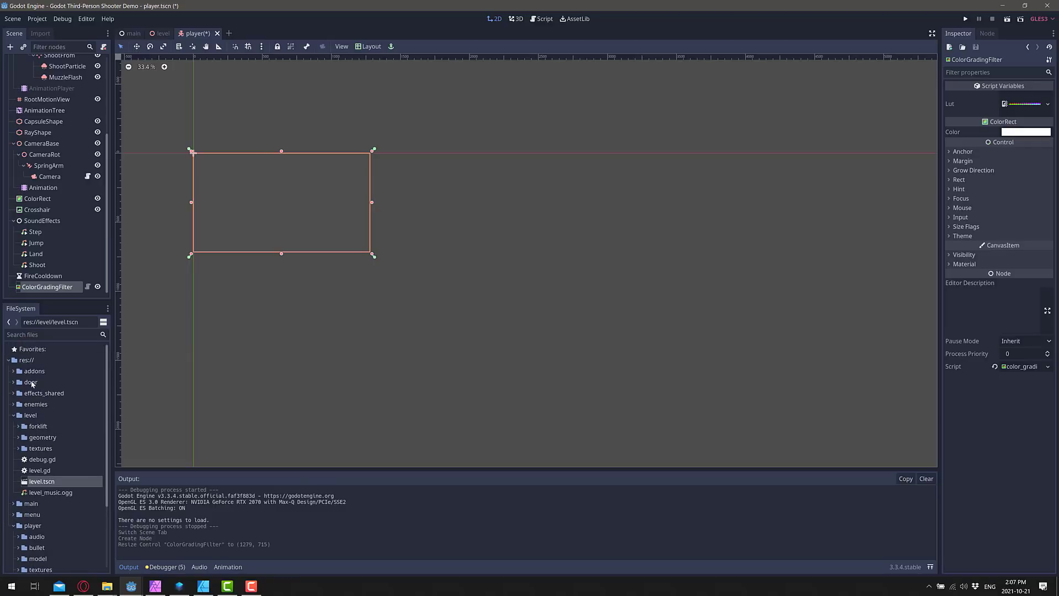
click(18, 374)
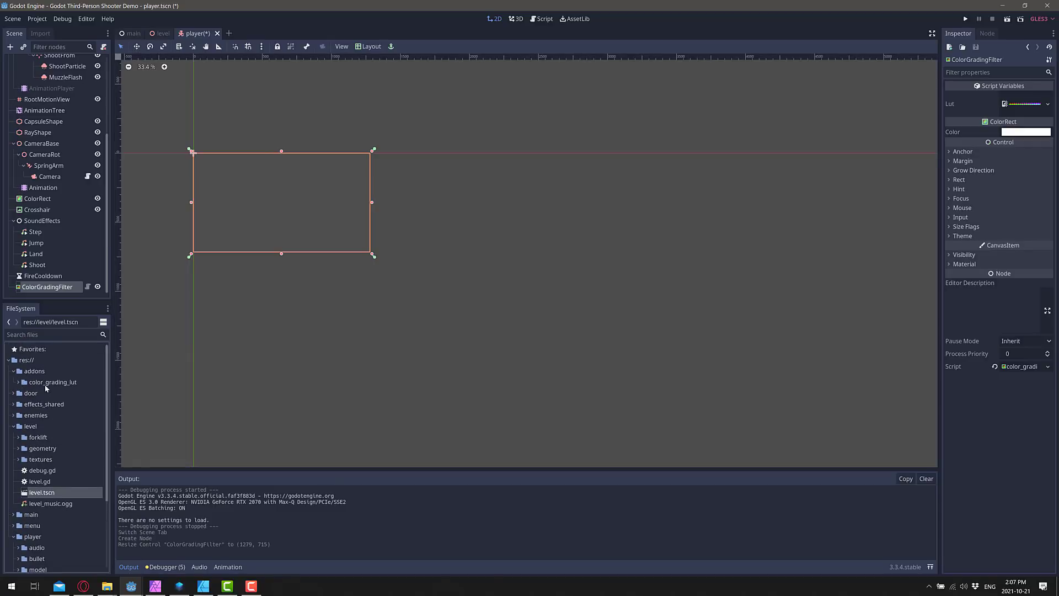
click(19, 383)
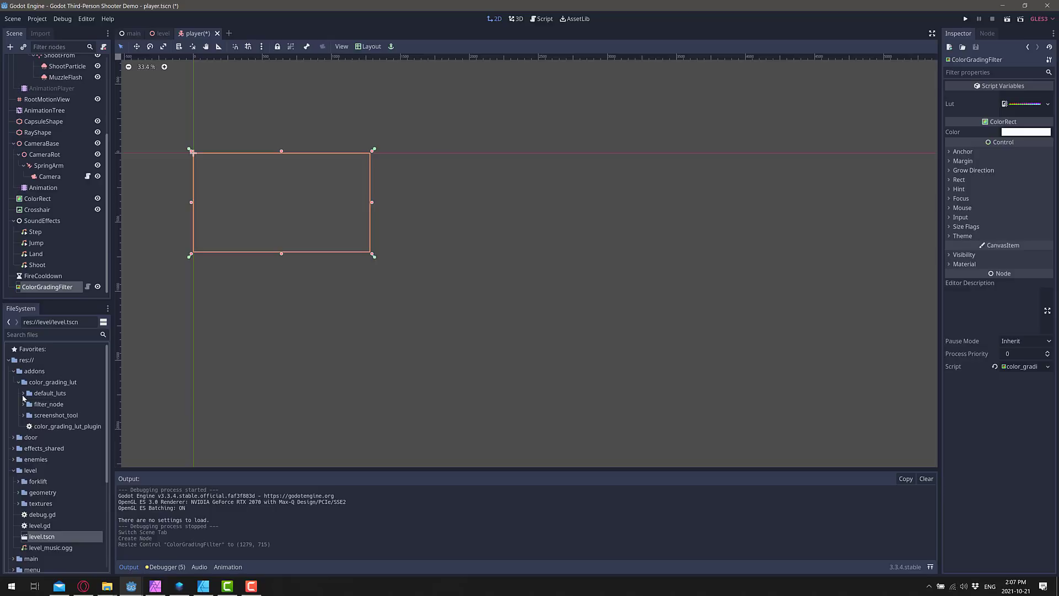
click(23, 394)
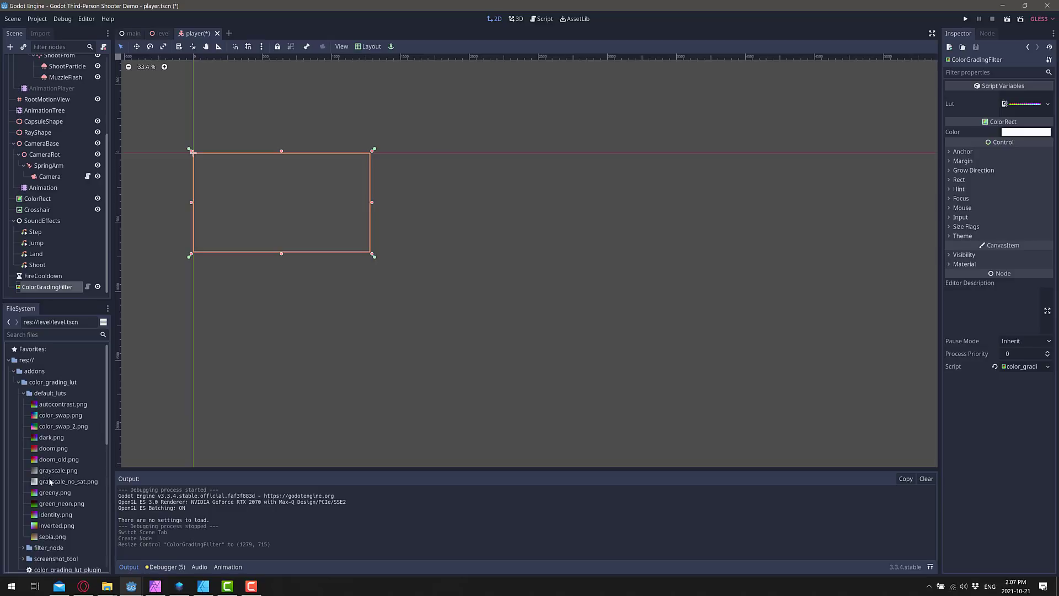
- Assign grayscale.png as the ColorGradingFilter's Lut, then test-run the player scene and stop it
drag(54, 473, 801, 194)
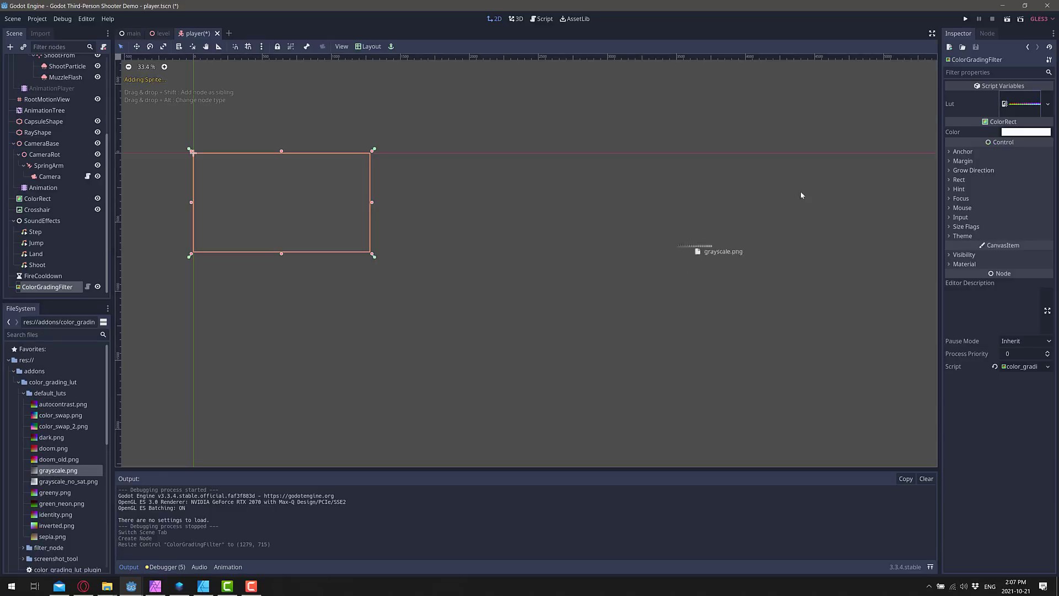
drag(1024, 111, 1025, 106)
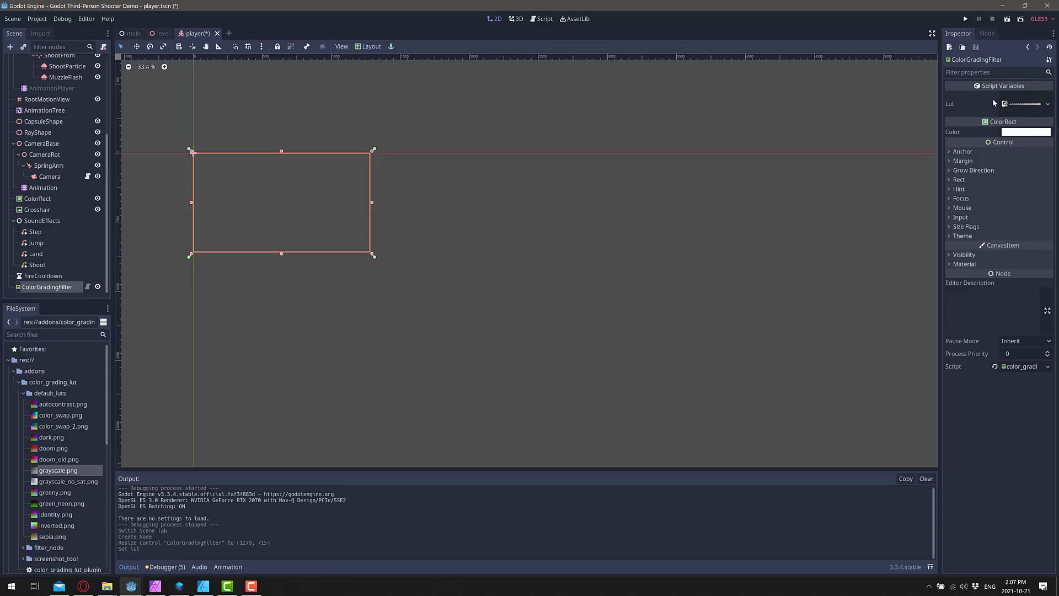
click(1007, 20)
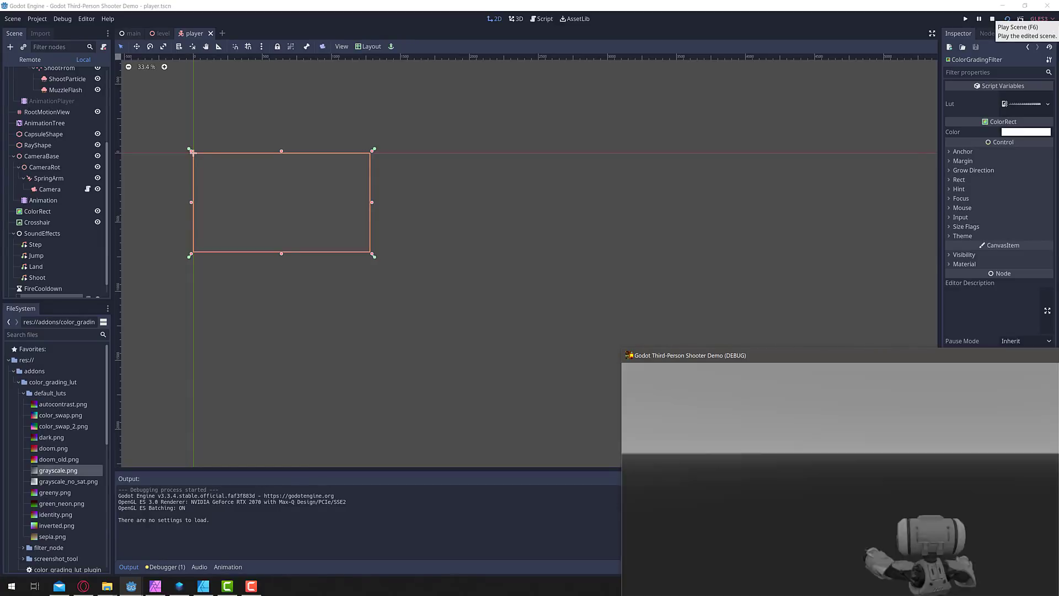
key(alt+Tab)
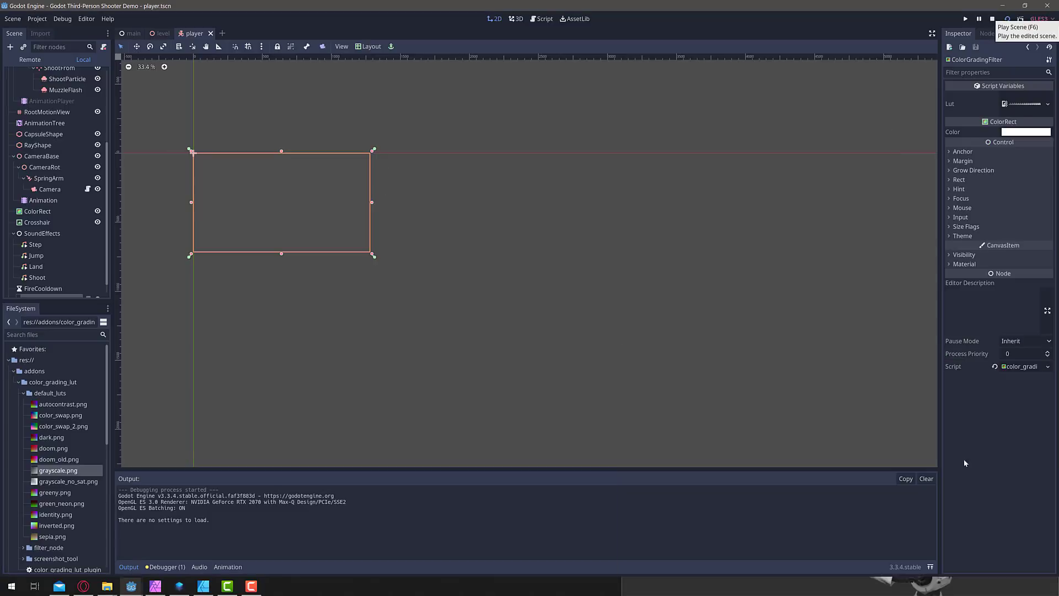
click(992, 19)
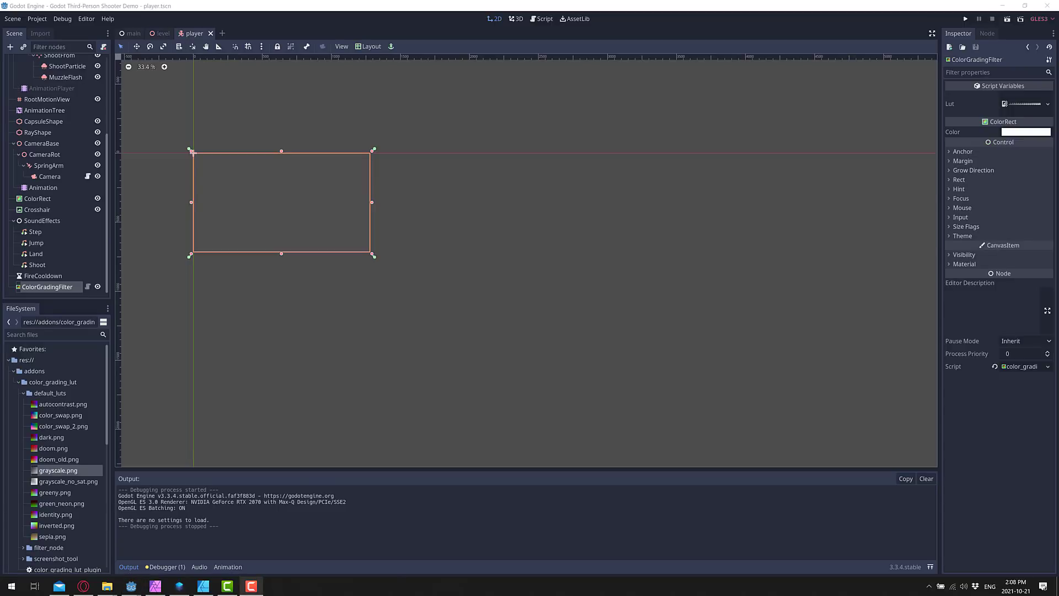
- Switch to the level scene, run it, and centre the game window
click(163, 33)
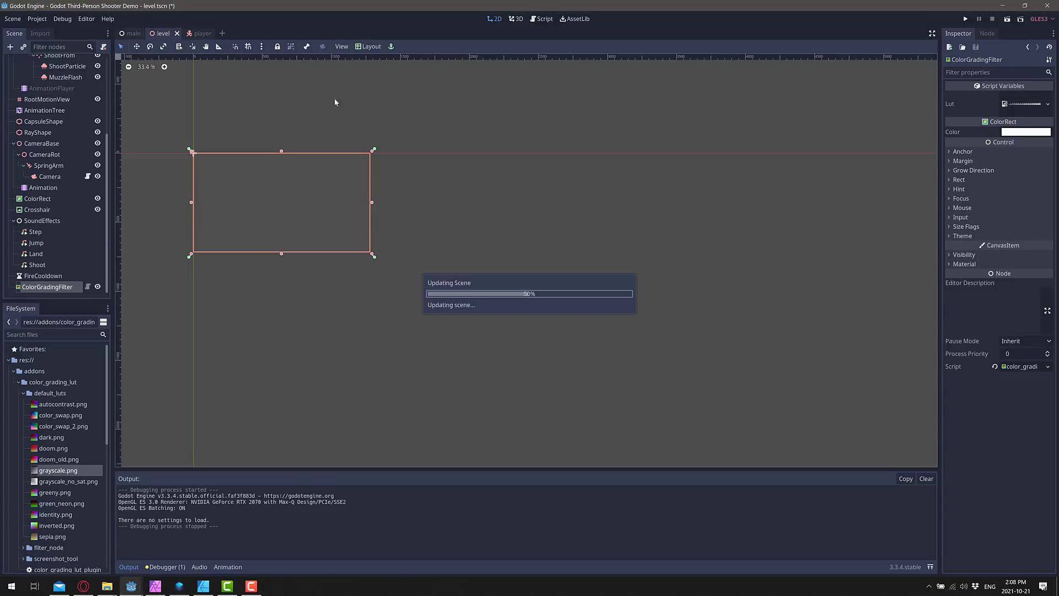
click(1007, 21)
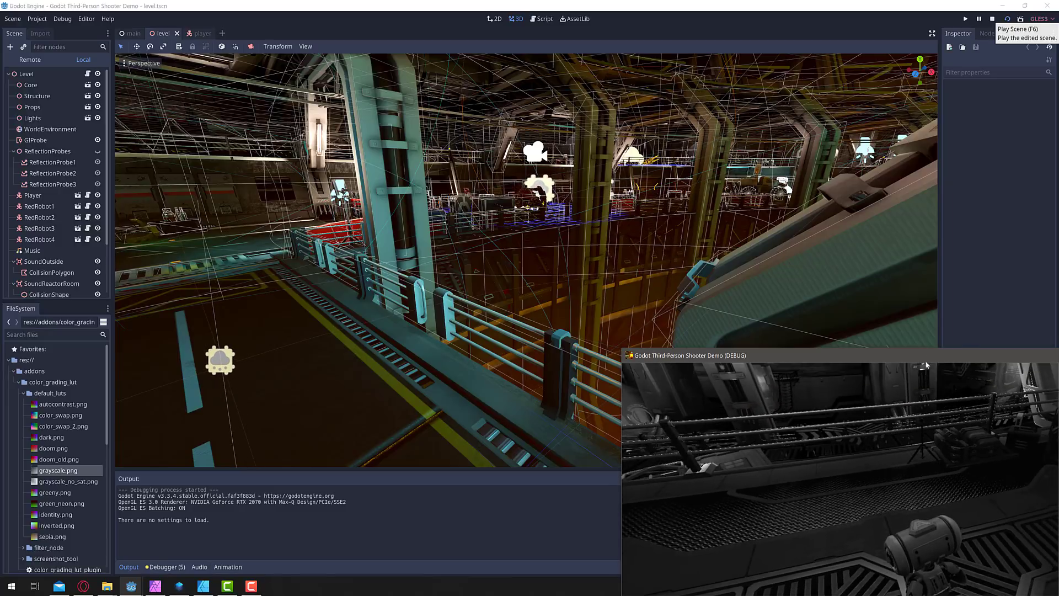
drag(935, 353, 491, 67)
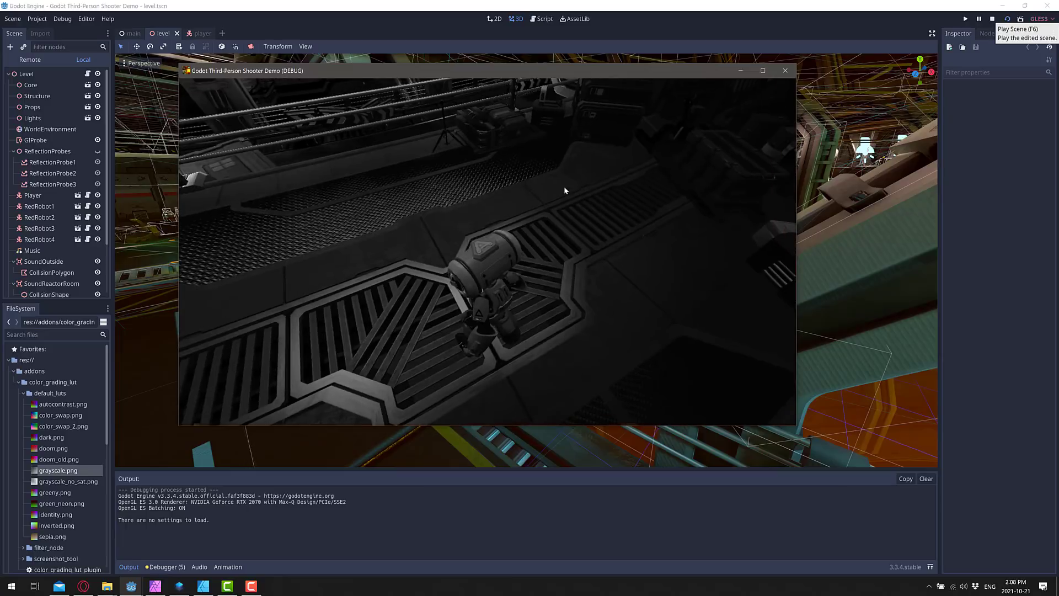
- Run the robot along the walkway, past the chevron barrier toward the enemy robot, then close the game
key(w)
key(a)
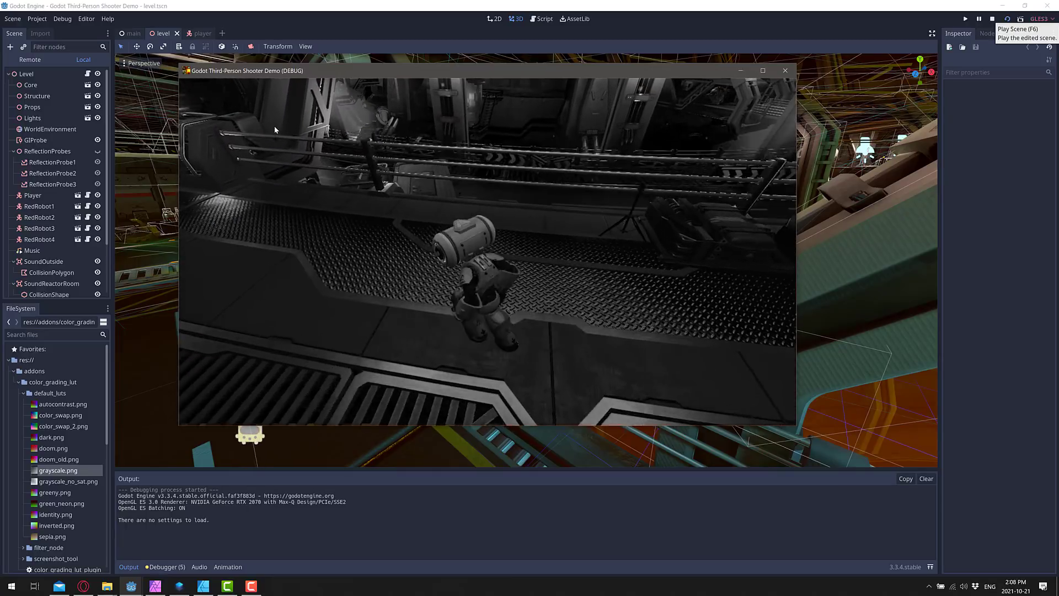
key(w)
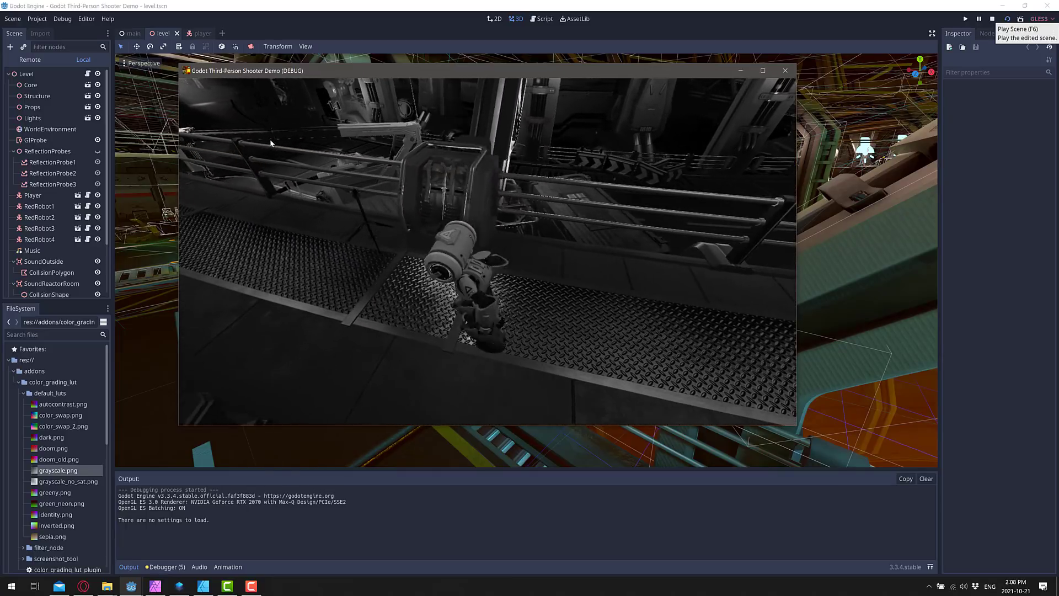
key(w)
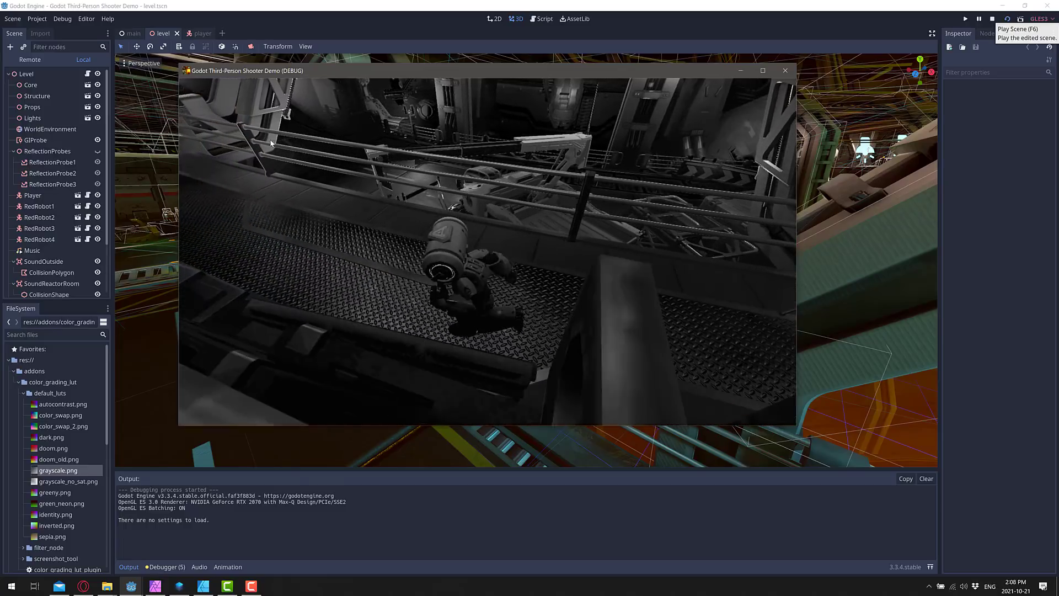
key(a)
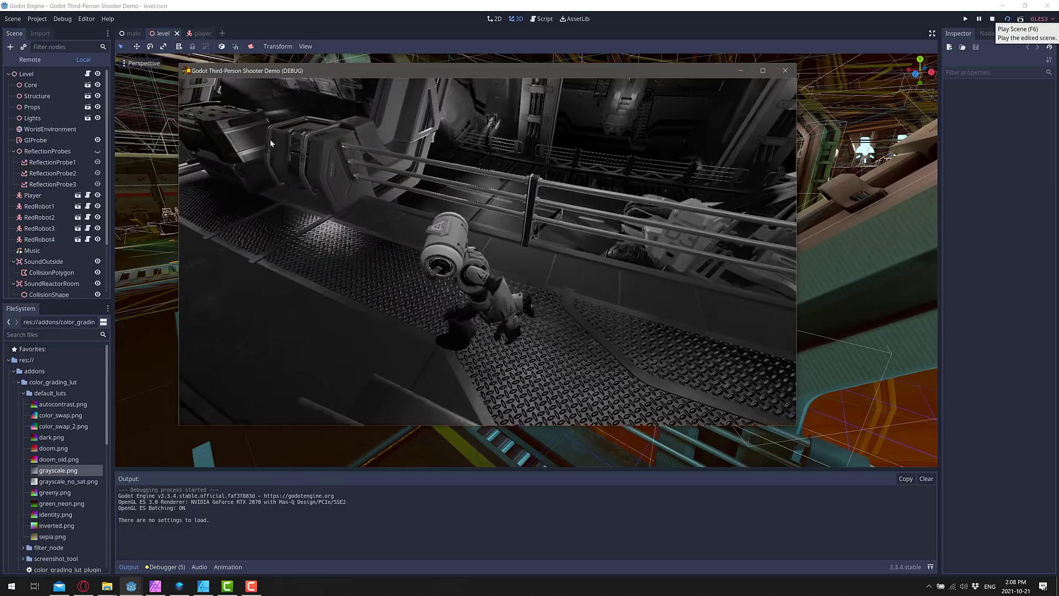
key(w)
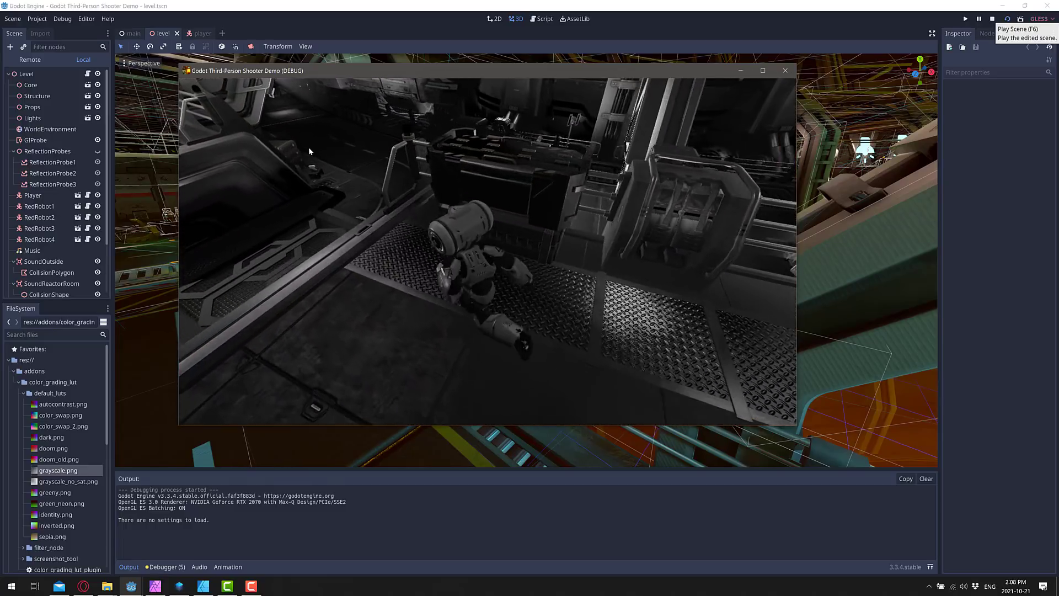
key(w)
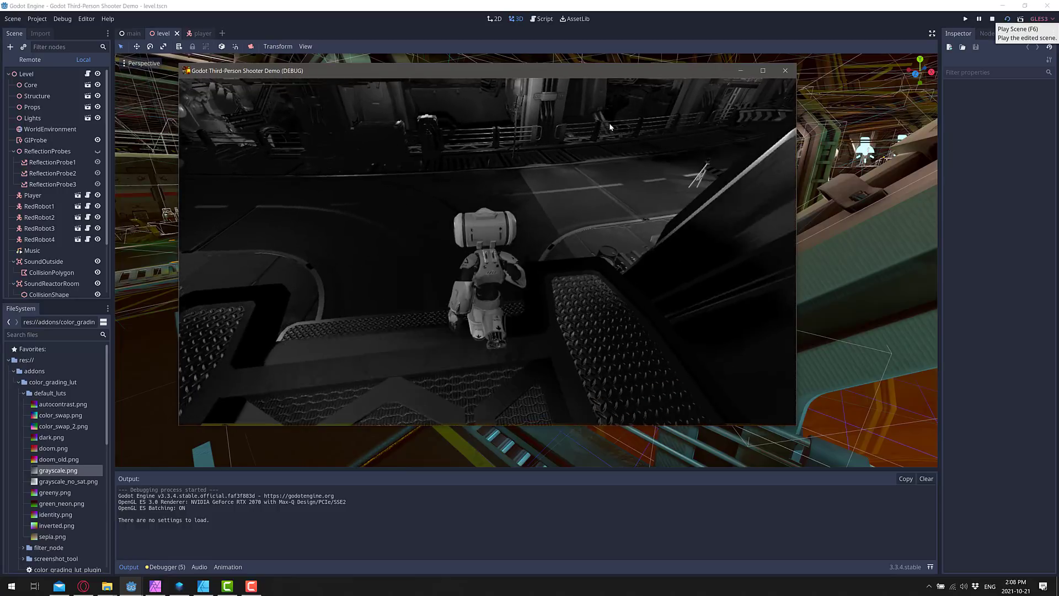
key(w)
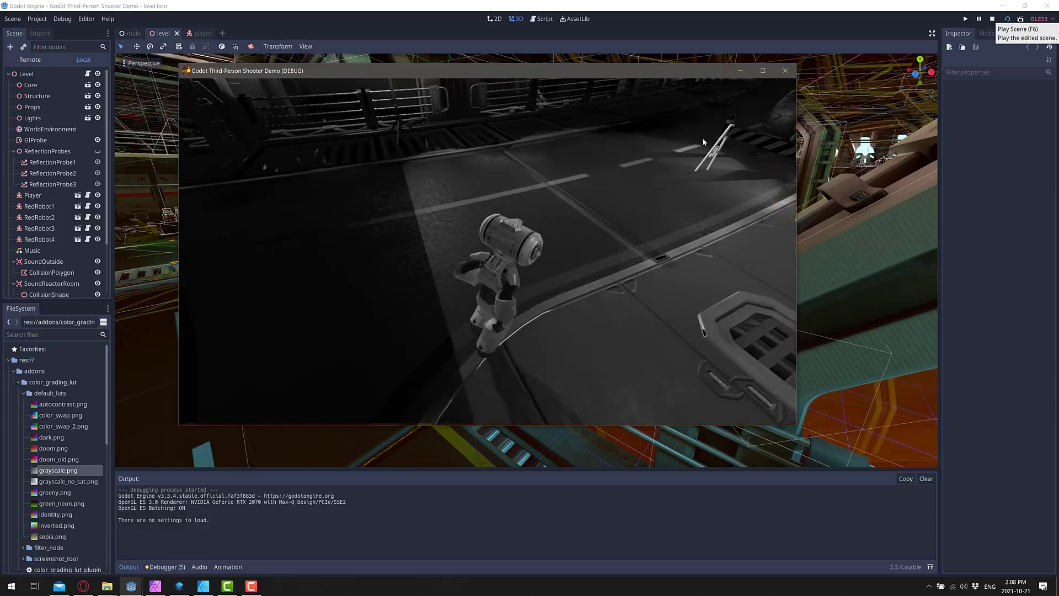
key(w)
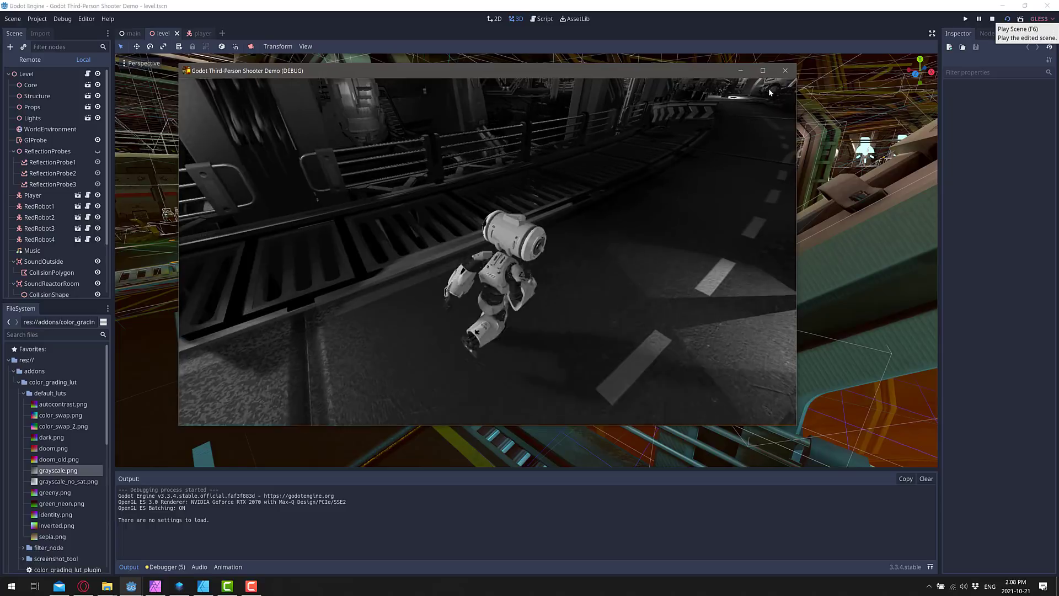
key(w)
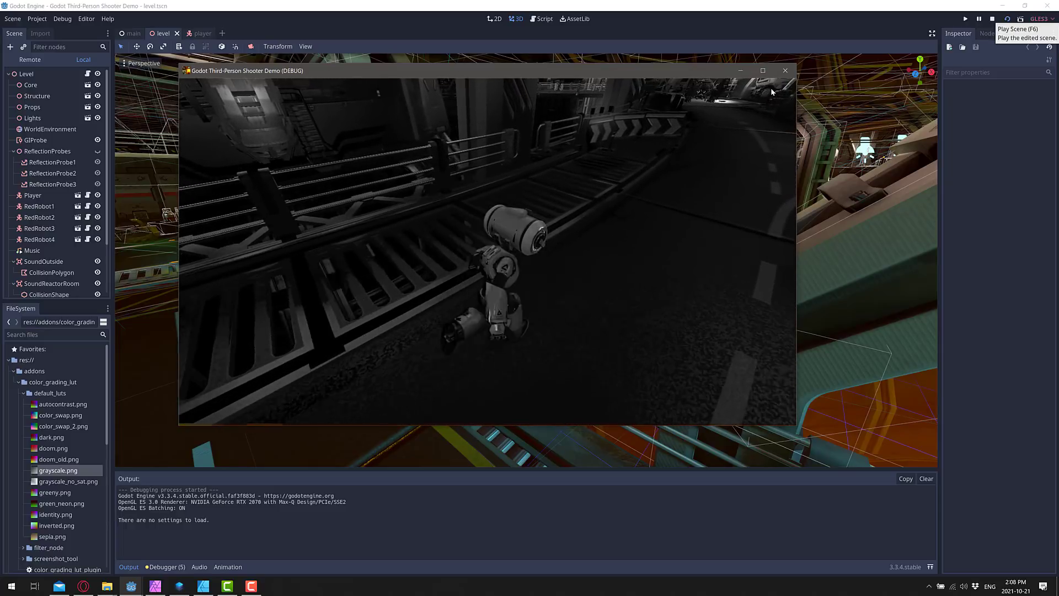
key(w)
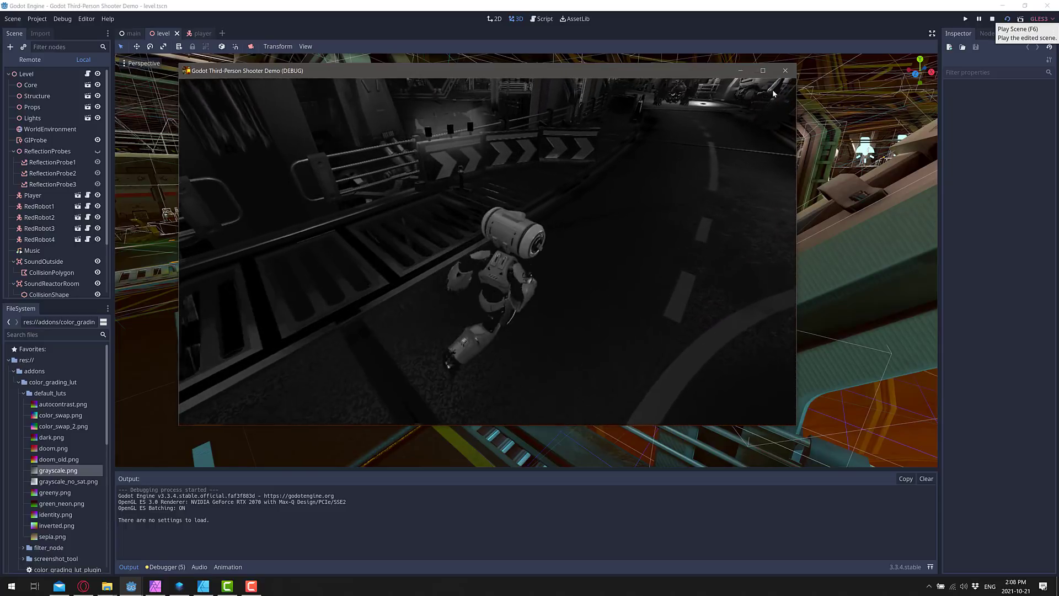
key(w)
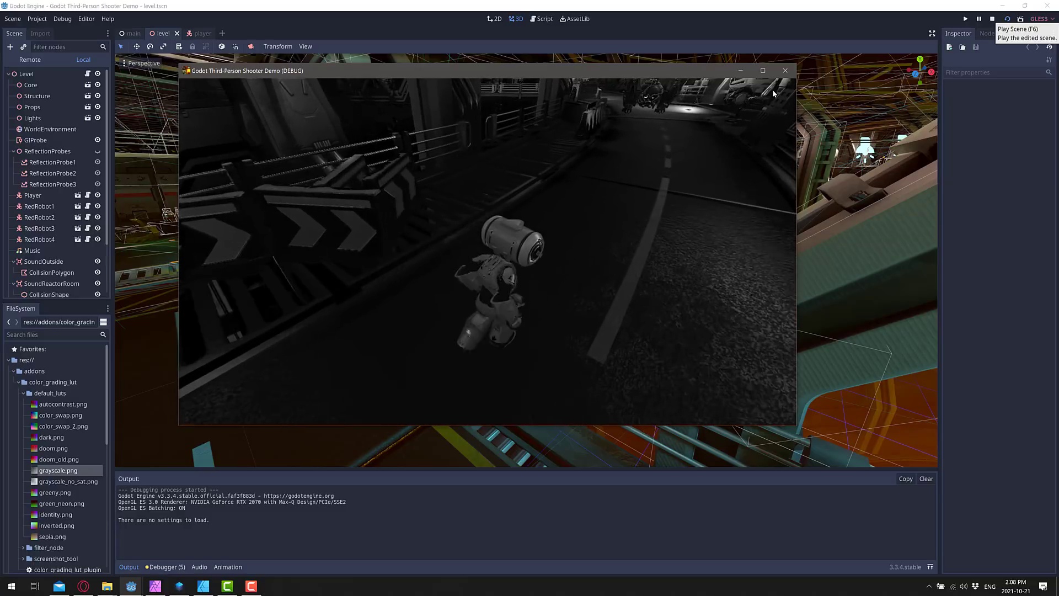
key(w)
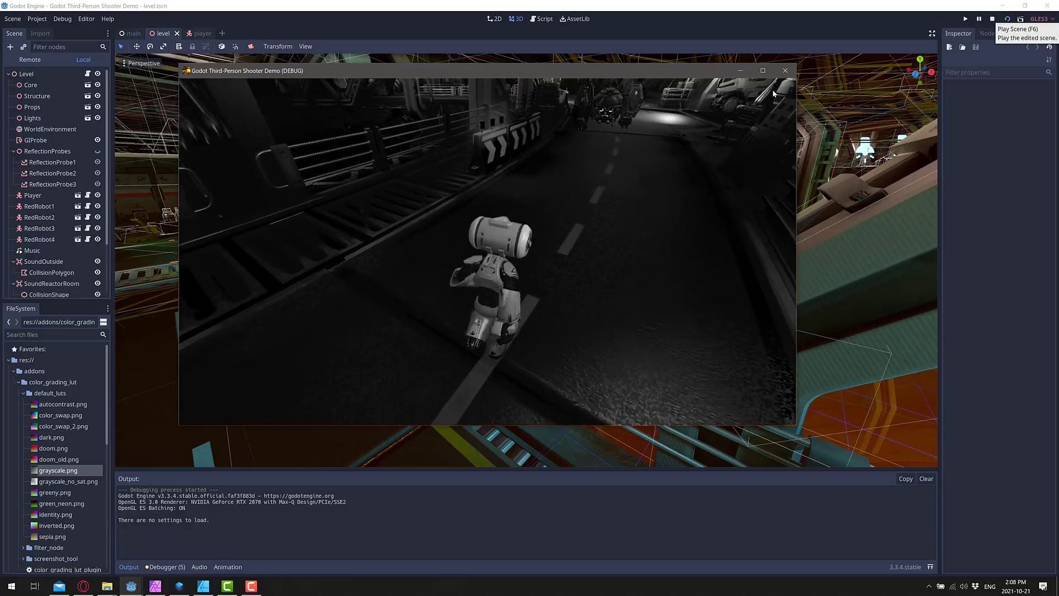
key(w)
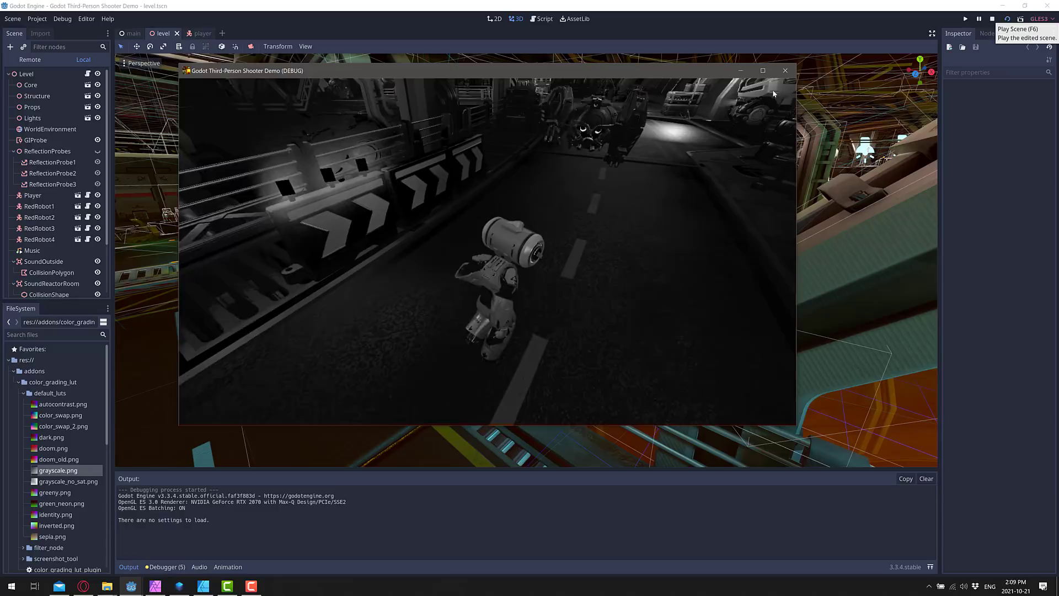
key(w)
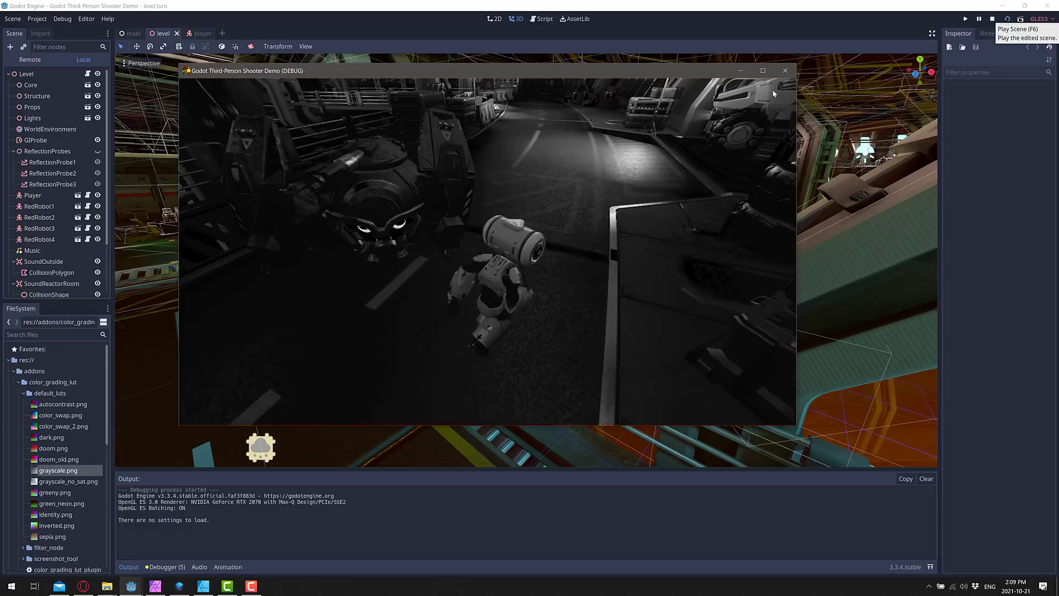
key(w)
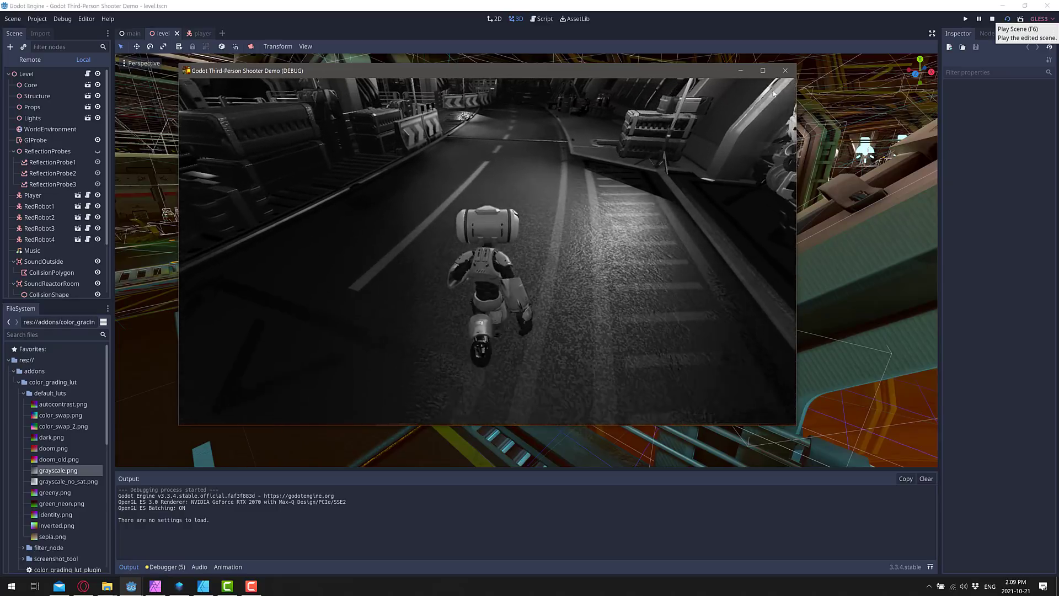
key(w)
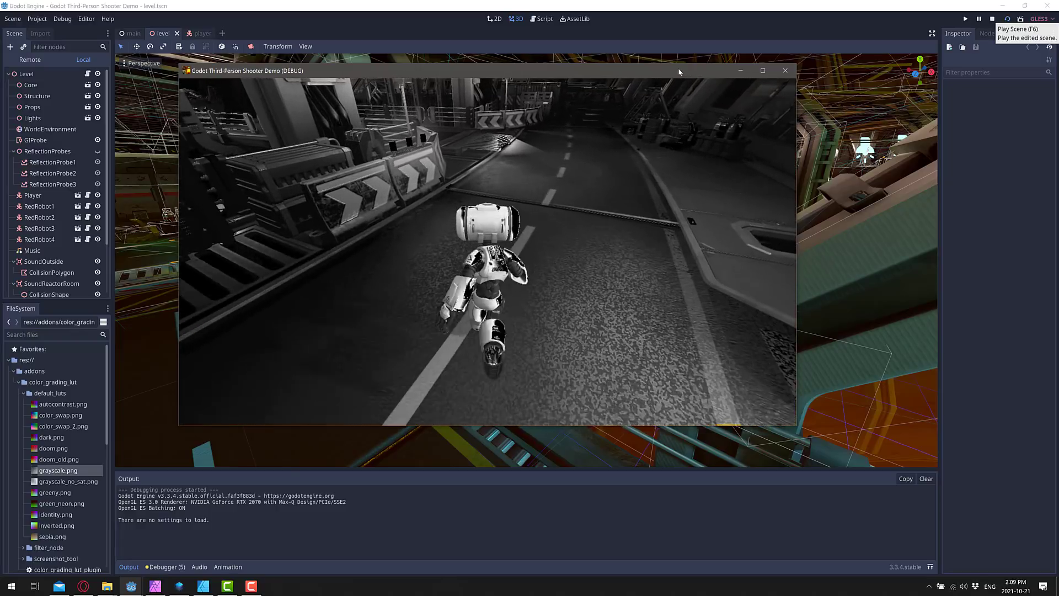
click(786, 68)
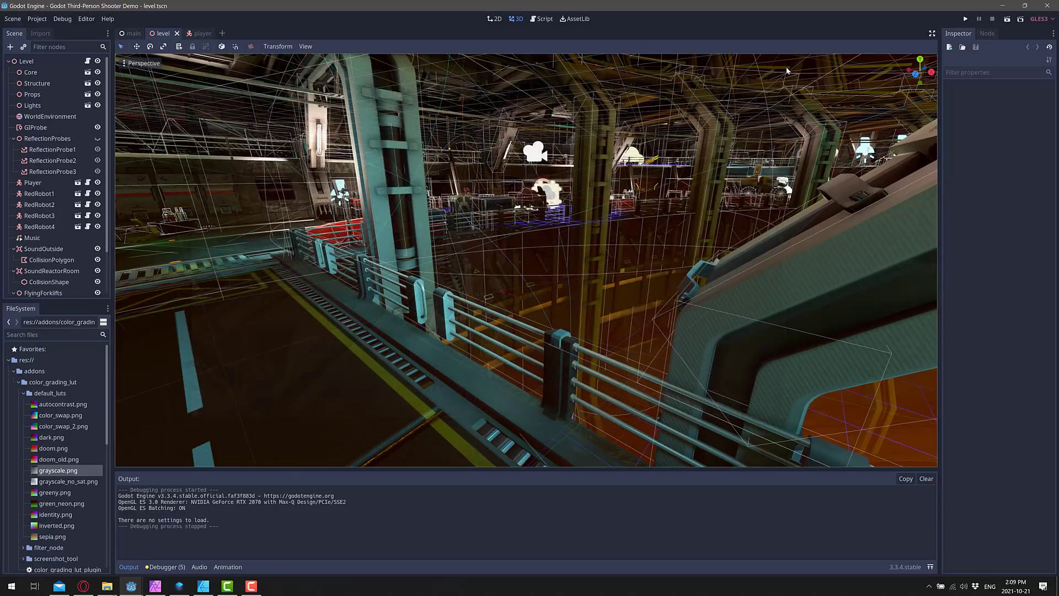
- Drop doom.png onto the player's ColorGradingFilter Lut property, save, and play the level scene
click(198, 34)
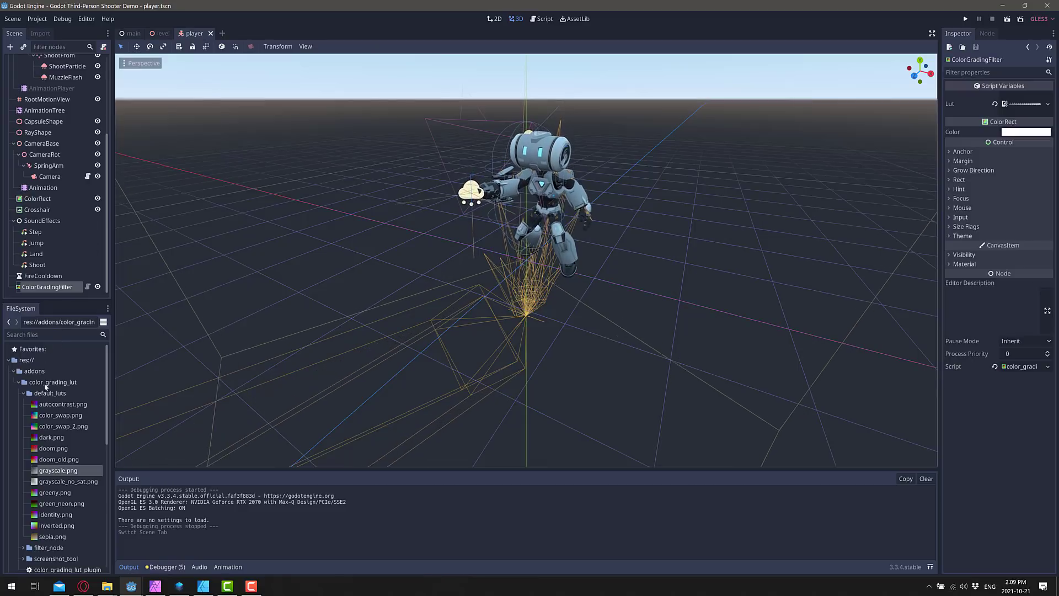
drag(46, 450, 455, 318)
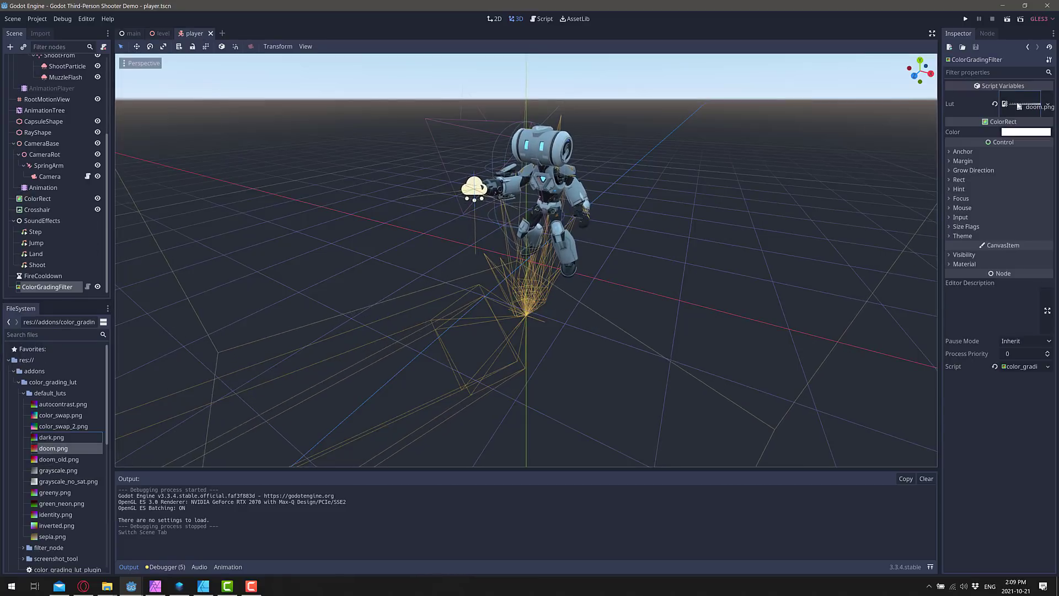
drag(1019, 105, 1019, 101)
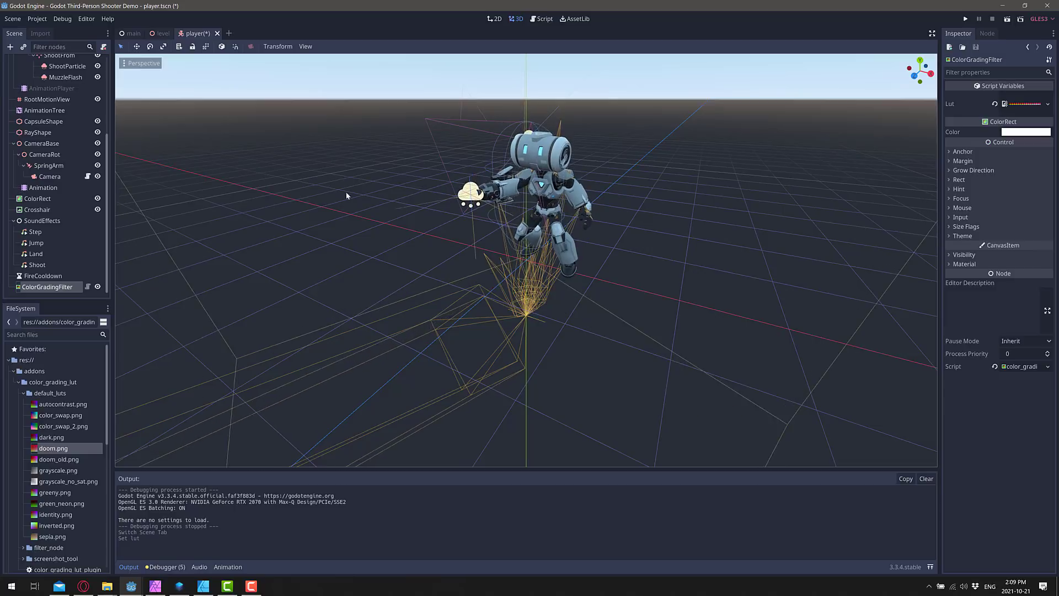
key(ctrl+s)
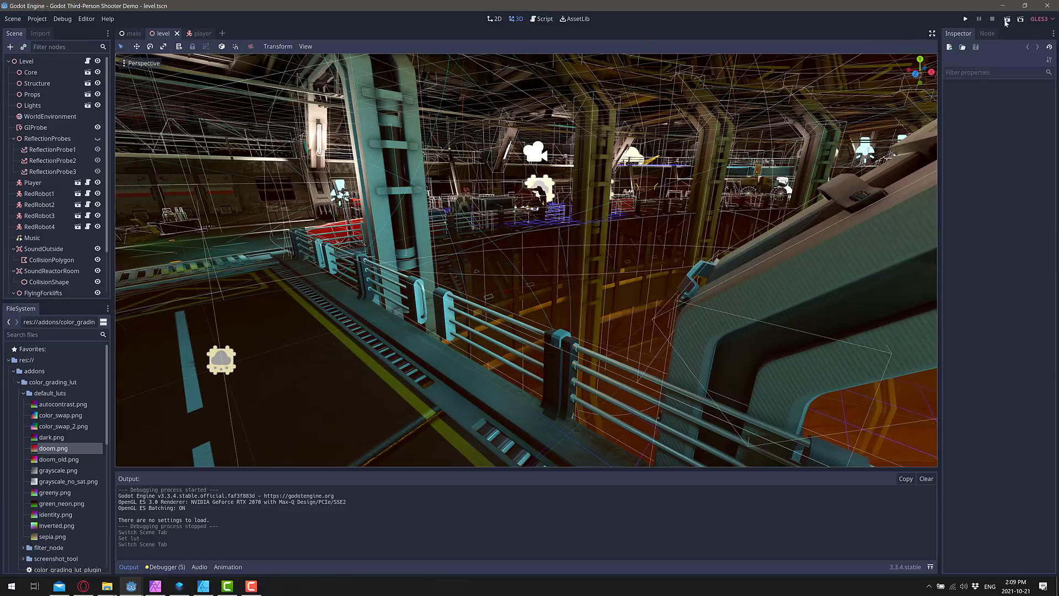
click(1007, 18)
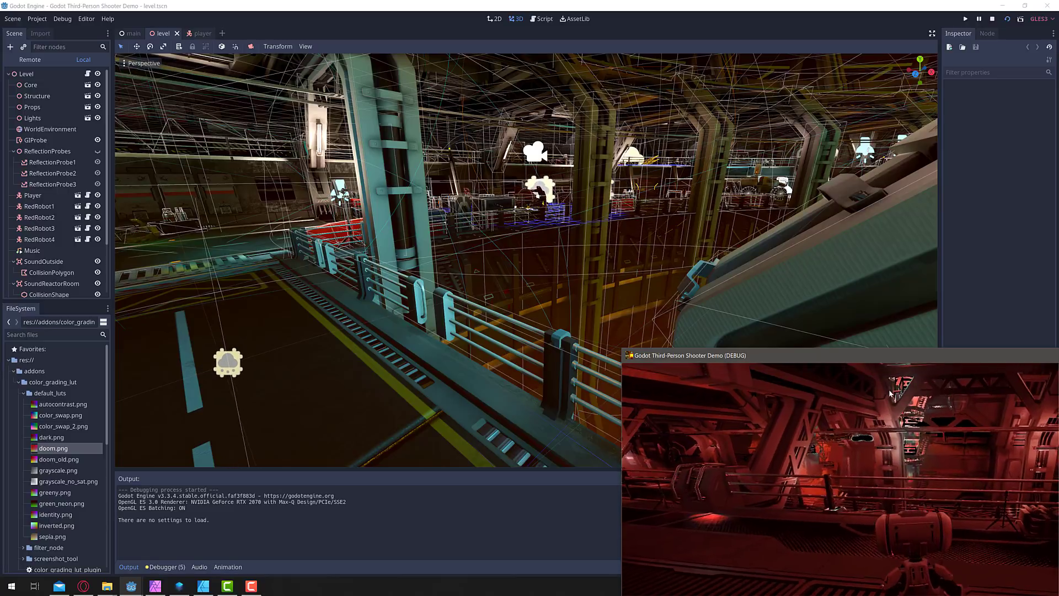
- Run the robot forward through the red-tinted level, then close the game window
drag(903, 354, 788, 325)
drag(841, 344, 470, 106)
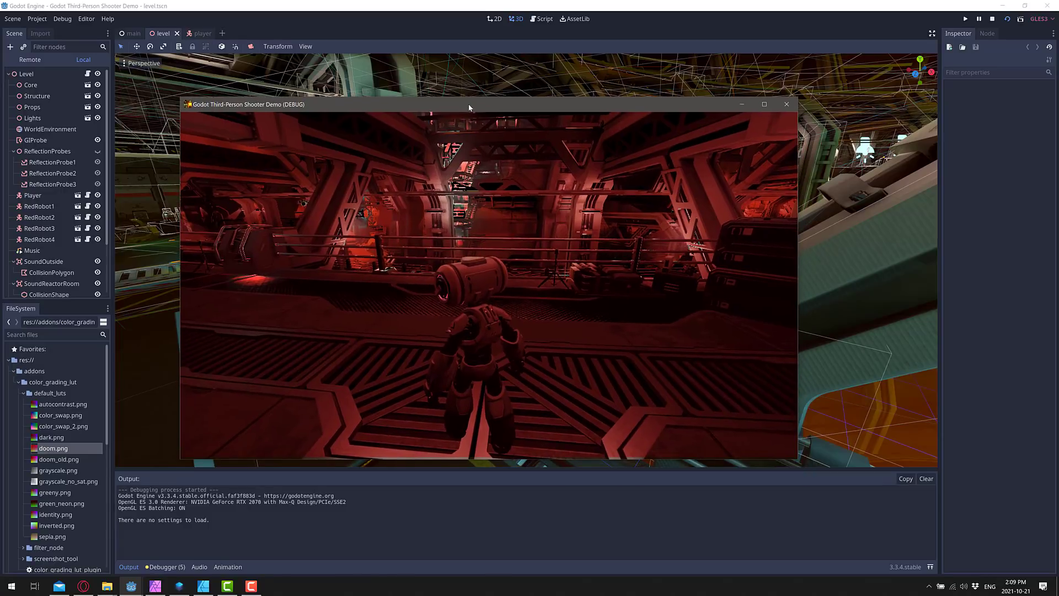
key(w)
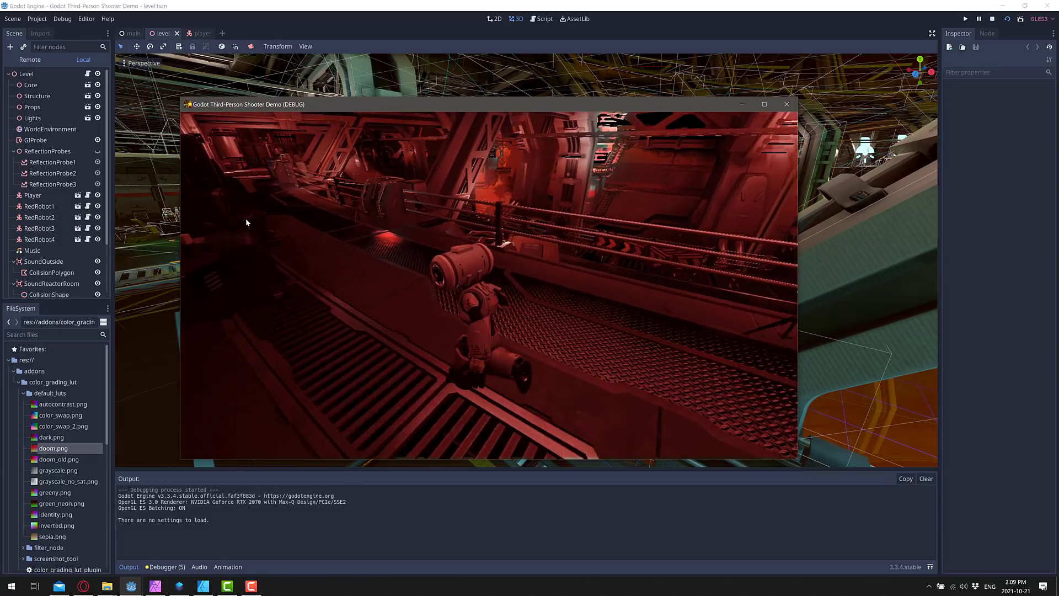
key(w)
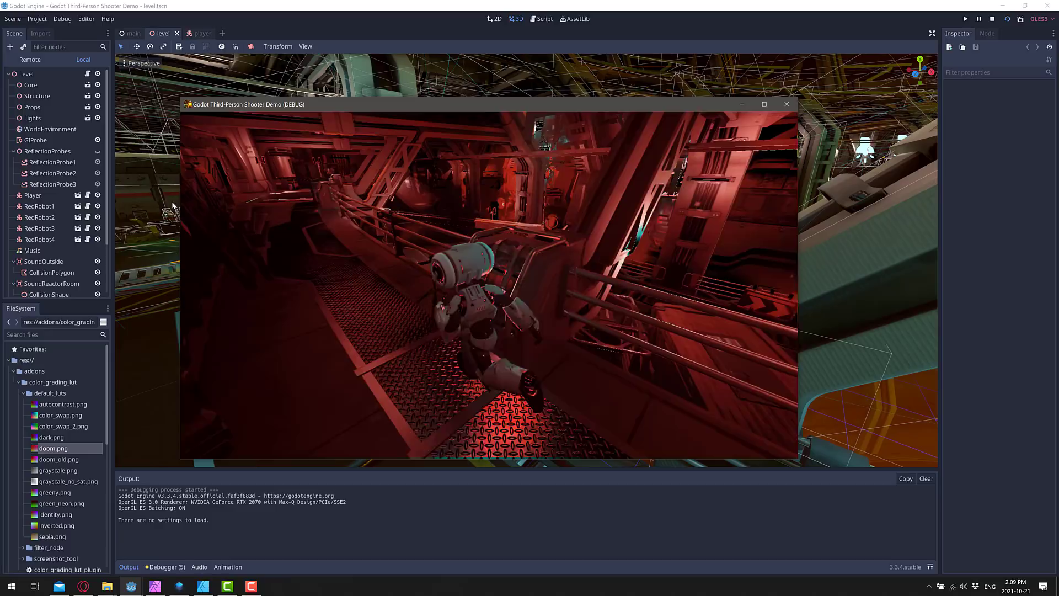
key(w)
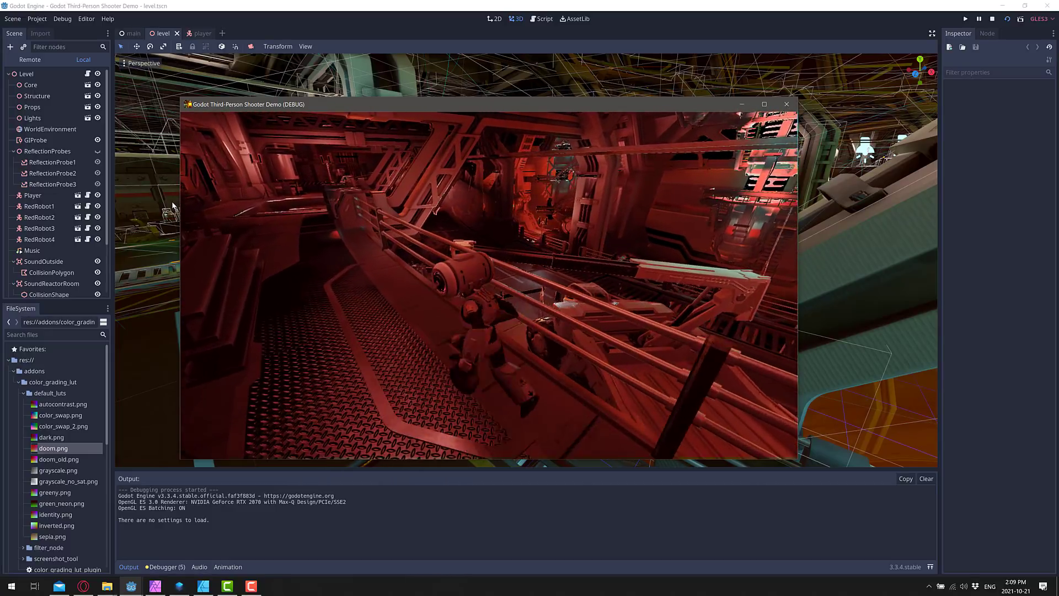
key(w)
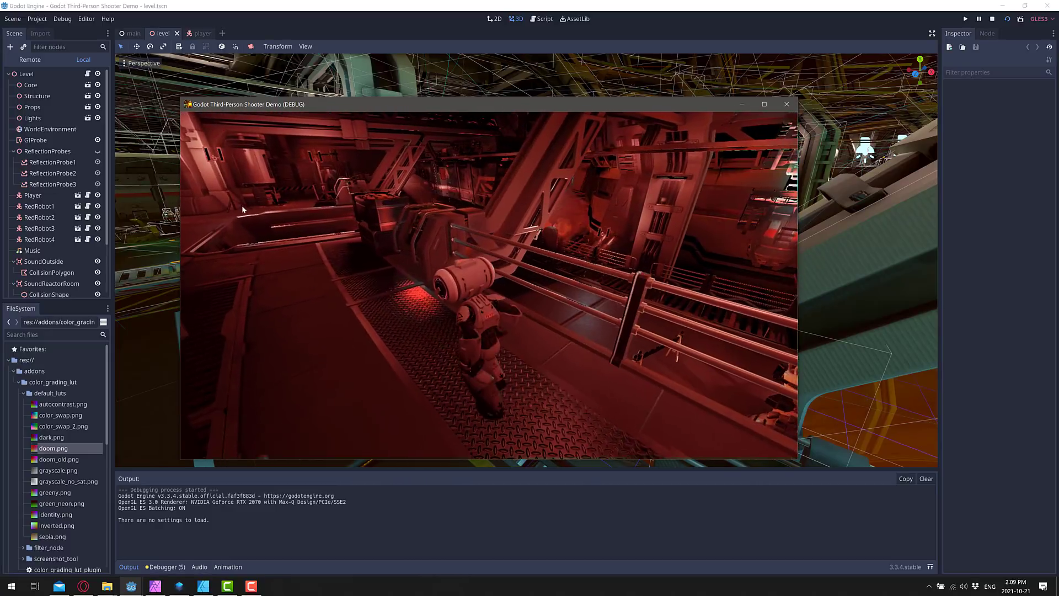
key(w)
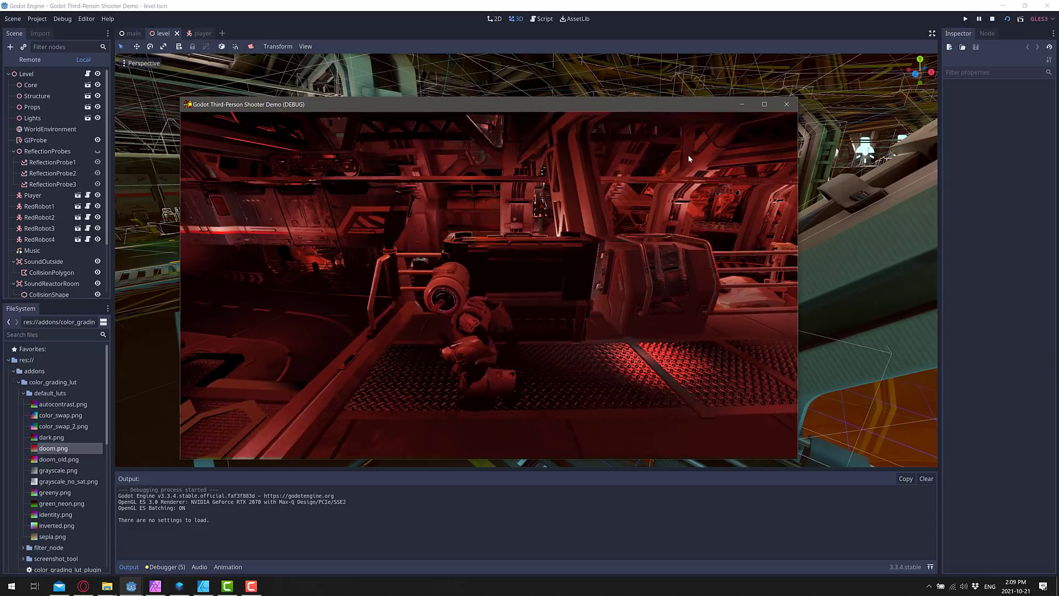
key(w)
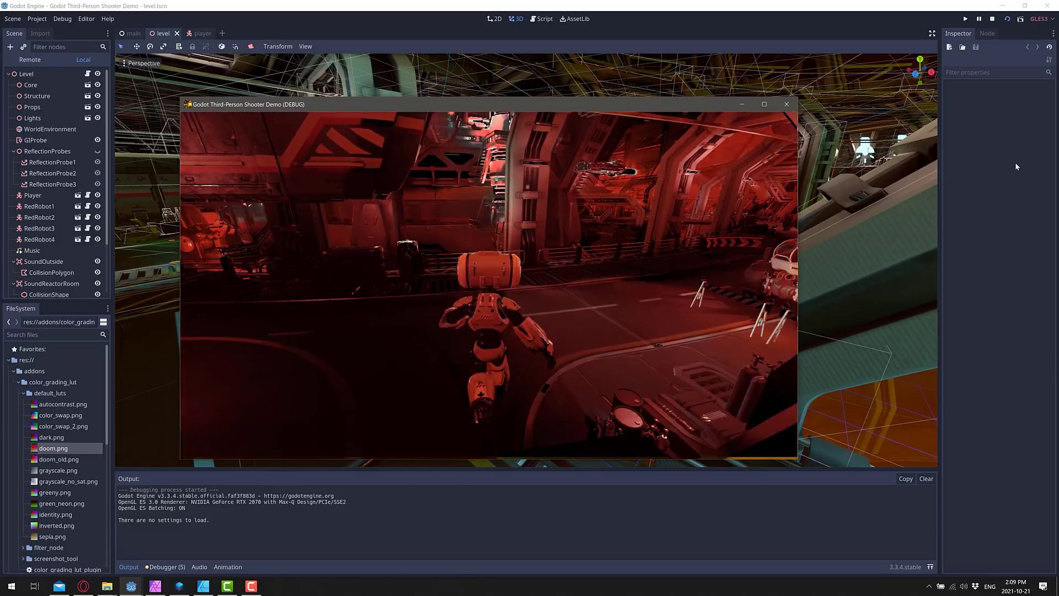
key(w)
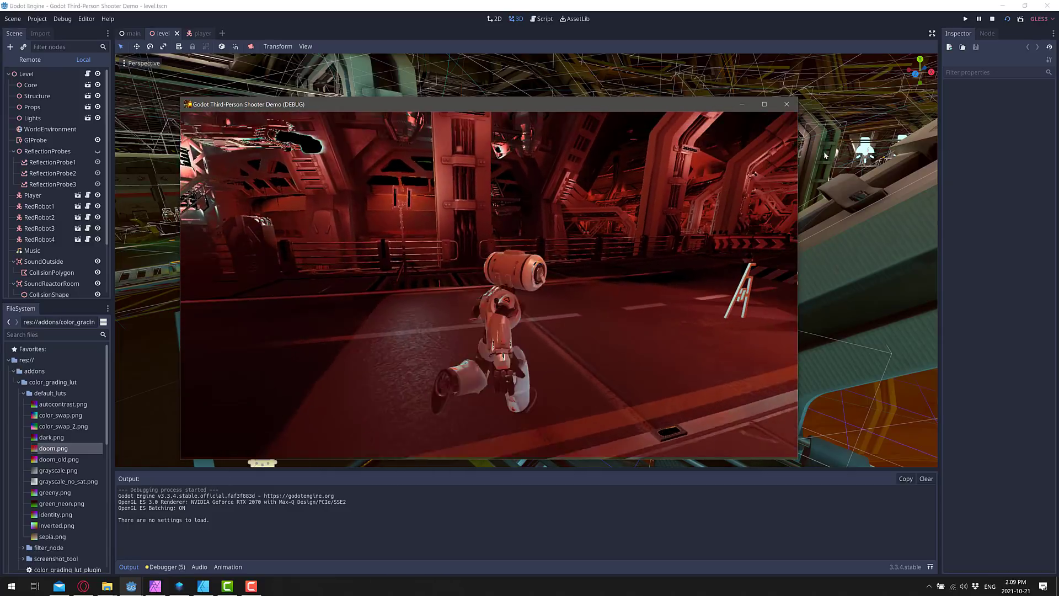
click(789, 103)
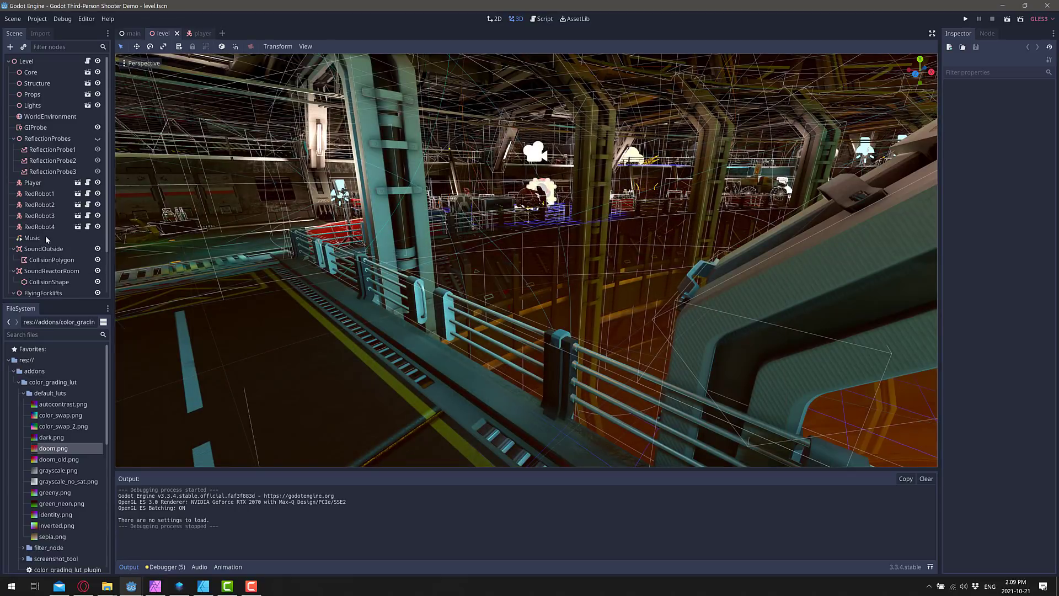
- Drop sepia.png onto the player's ColorGradingFilter Lut, save the player scene, and return to level
click(208, 32)
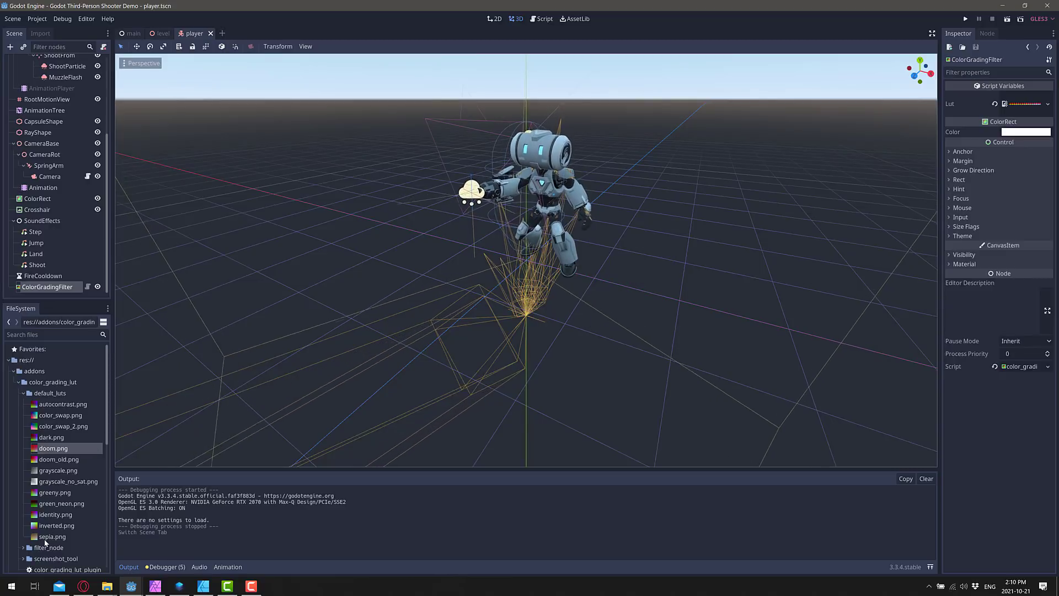
drag(44, 540, 802, 182)
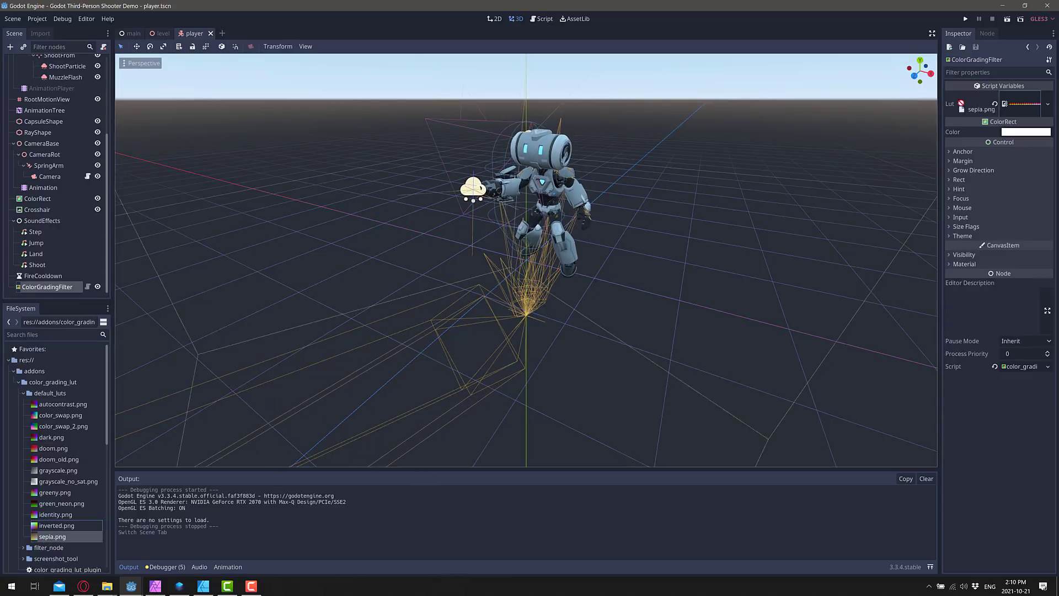
drag(1017, 109, 1017, 110)
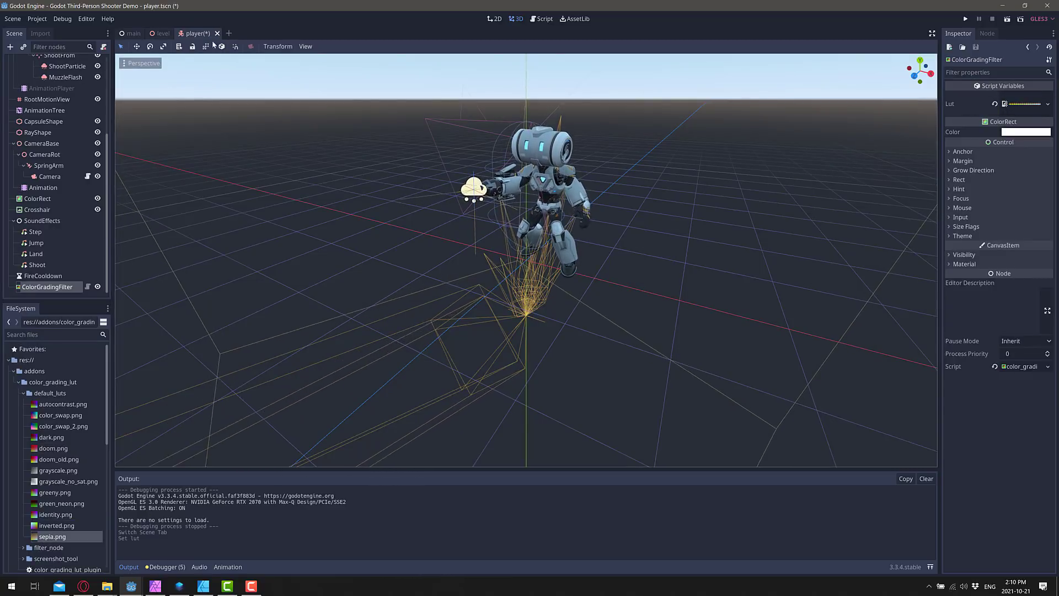
key(ctrl+s)
click(160, 33)
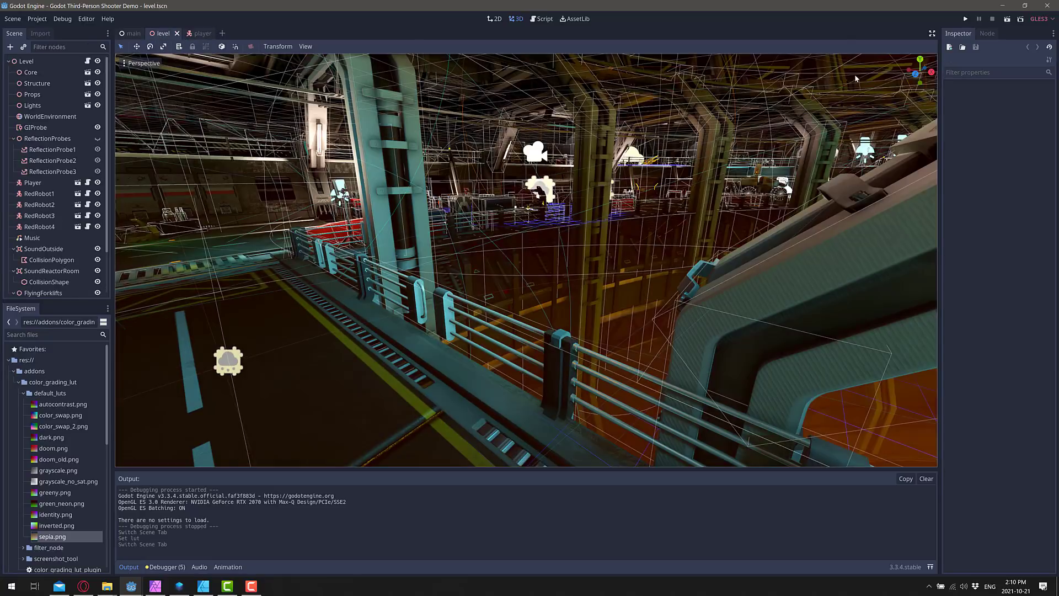
- Play the level and run the robot forward through the sepia-toned scene
click(1007, 19)
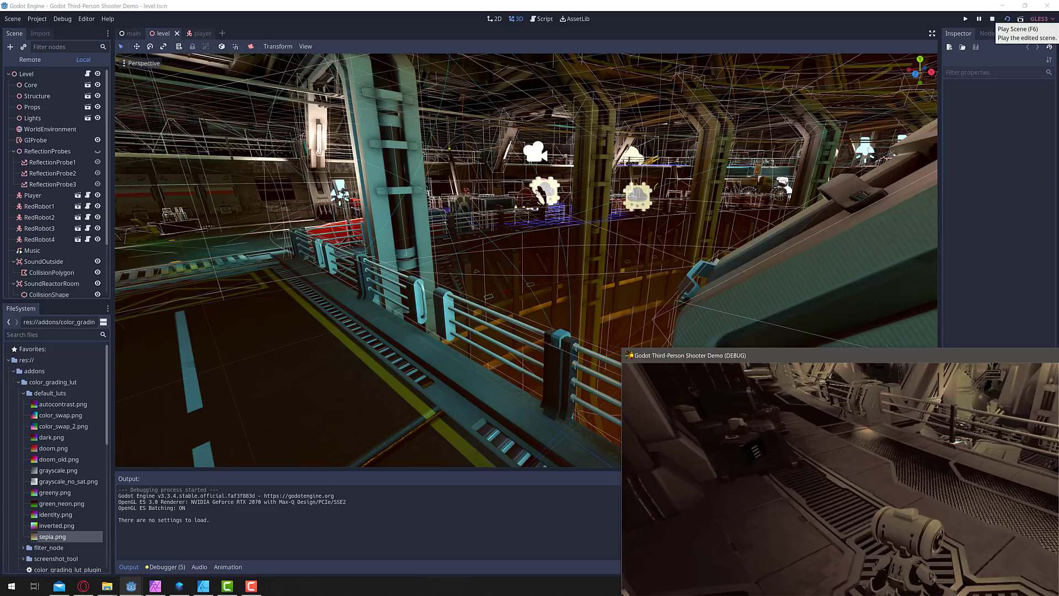
drag(964, 354, 555, 156)
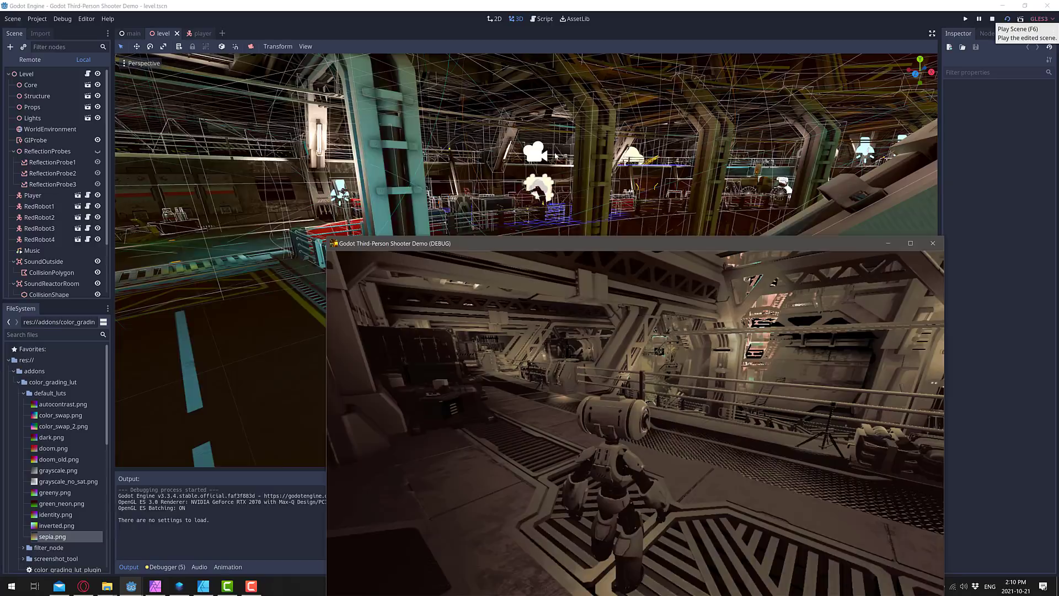
drag(669, 244, 492, 38)
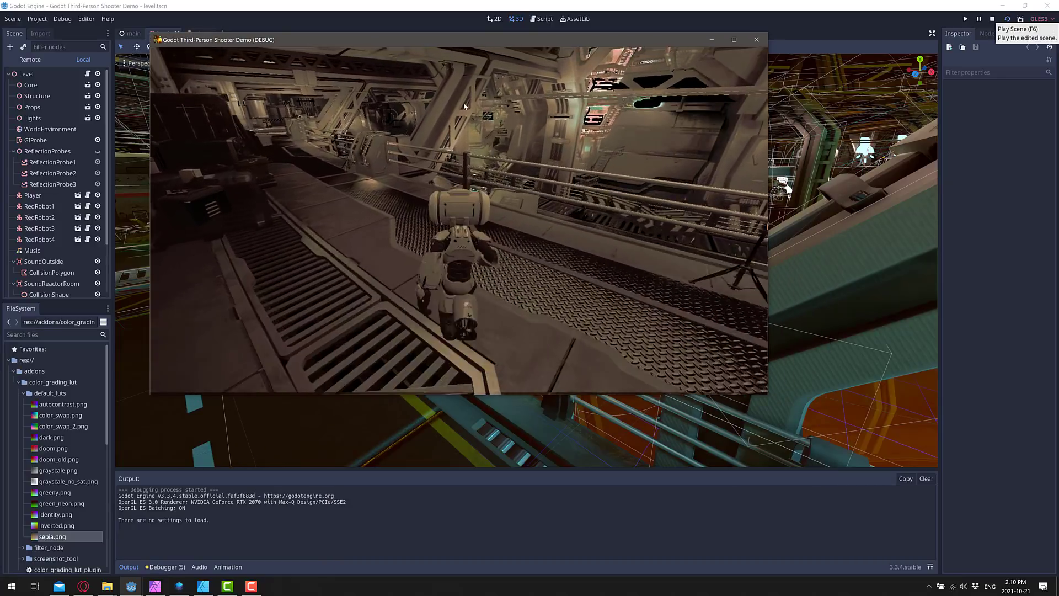
key(w)
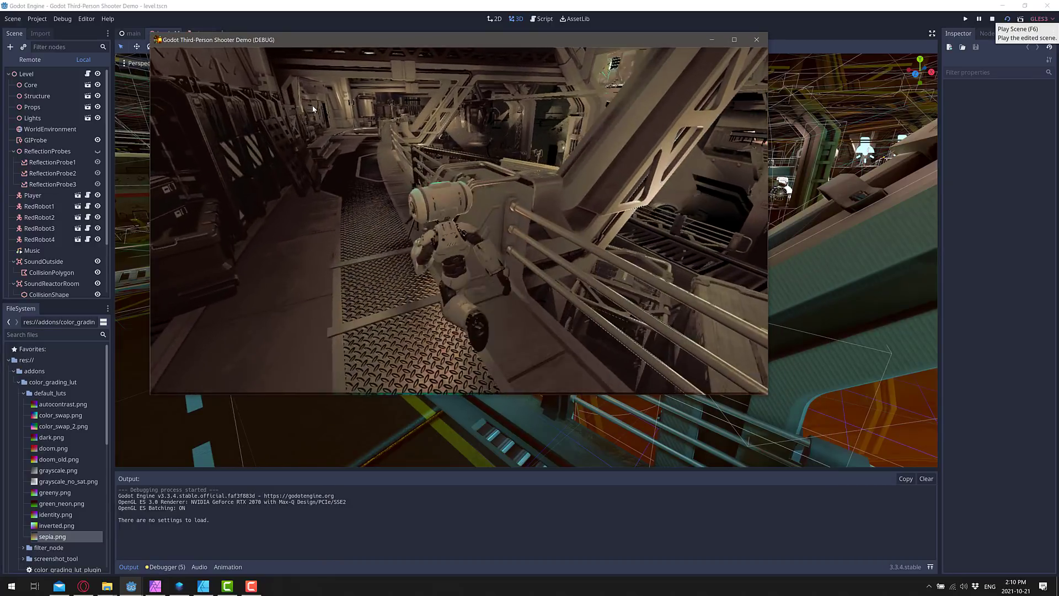
key(w)
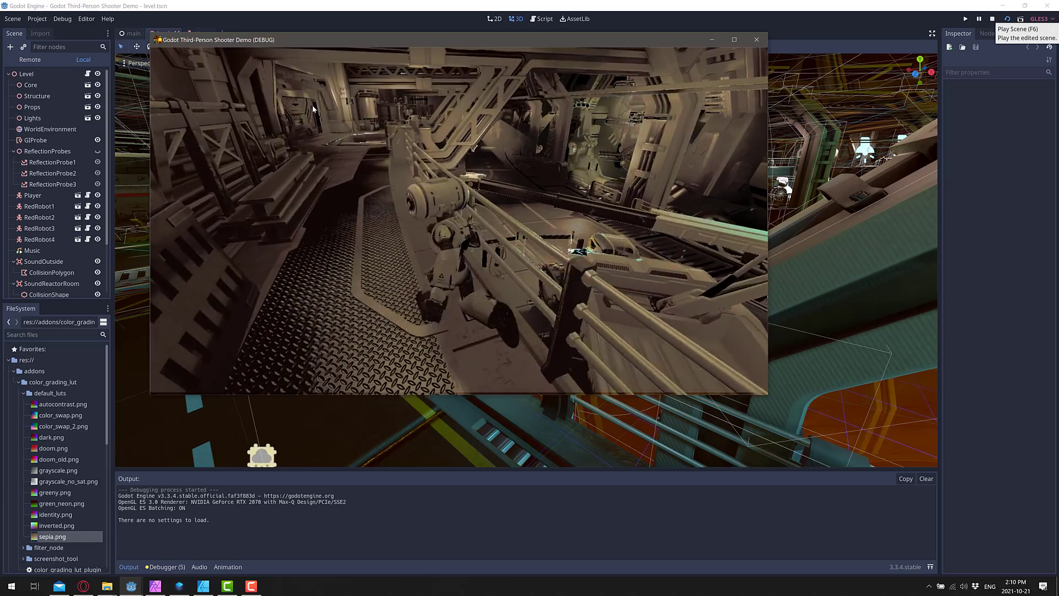
key(w)
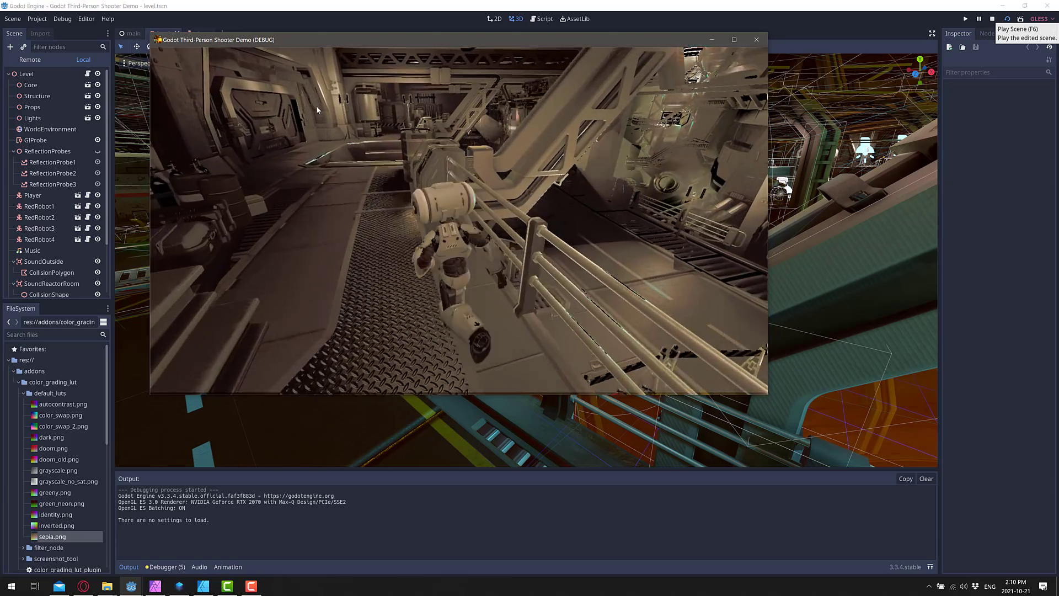
key(w)
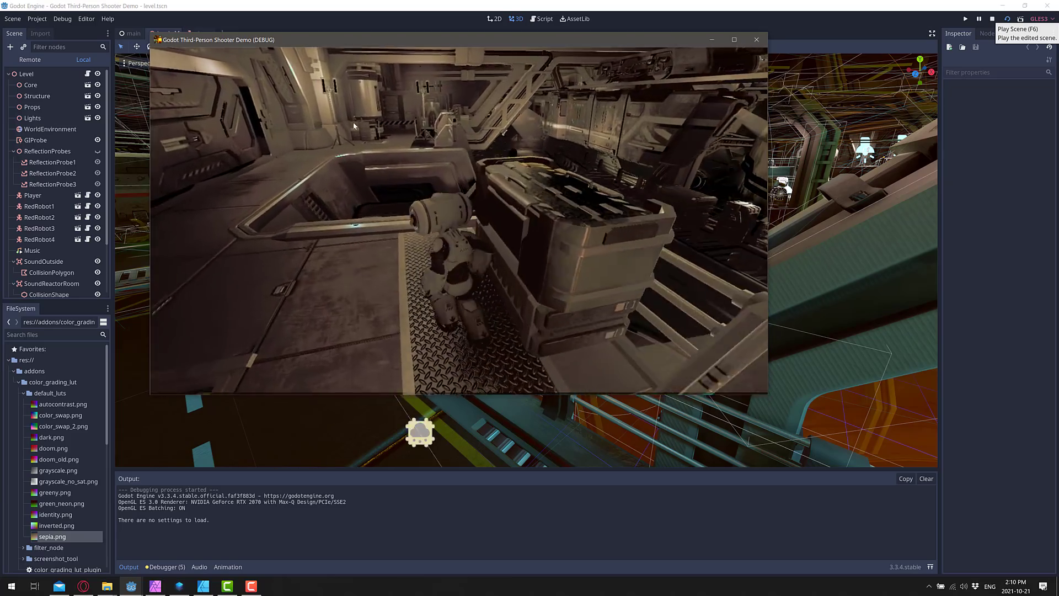
key(w)
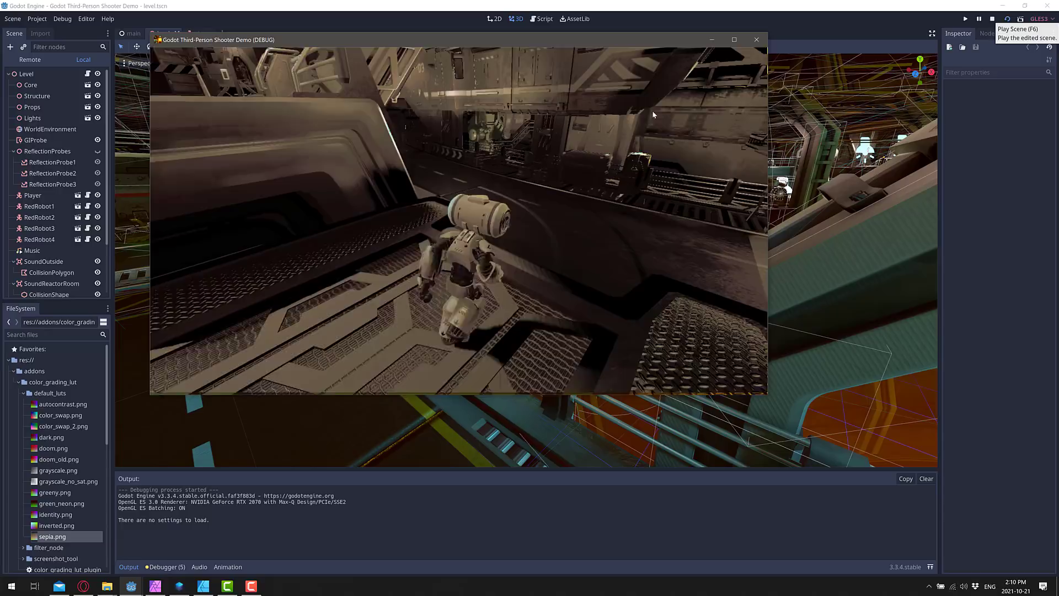
key(w)
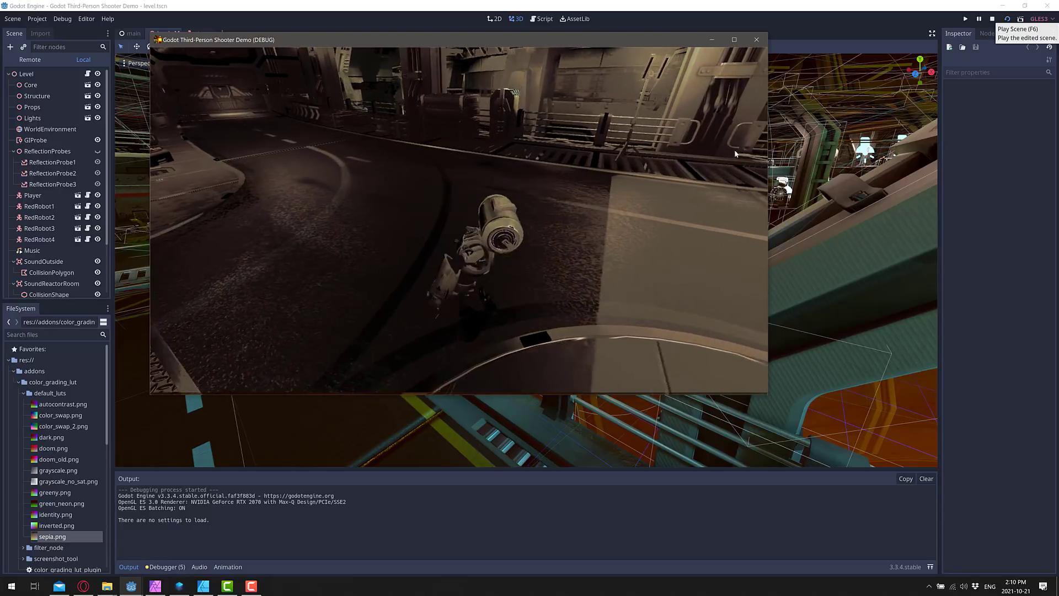
key(w)
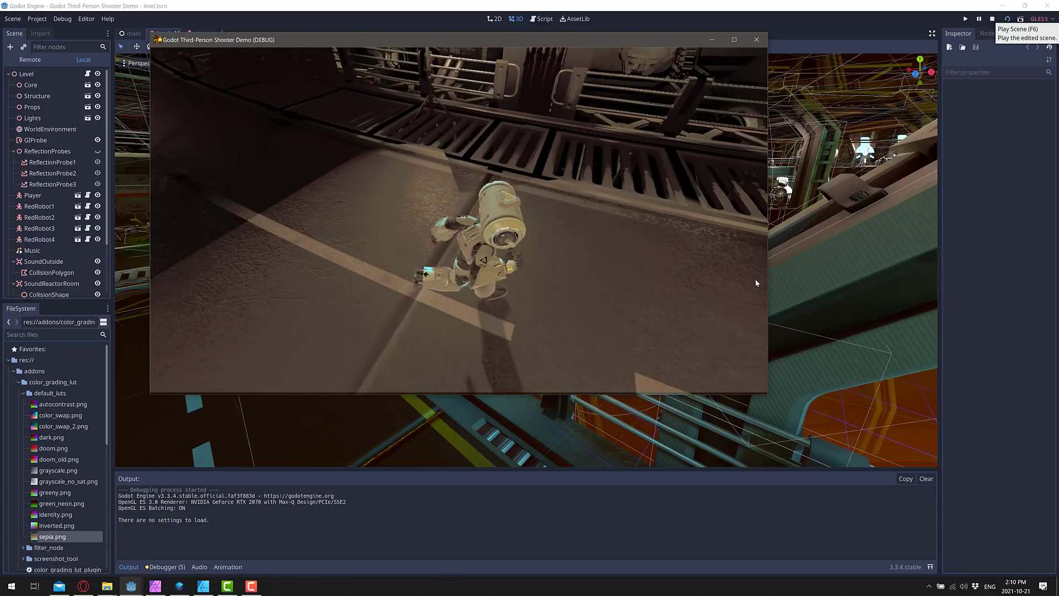
key(w)
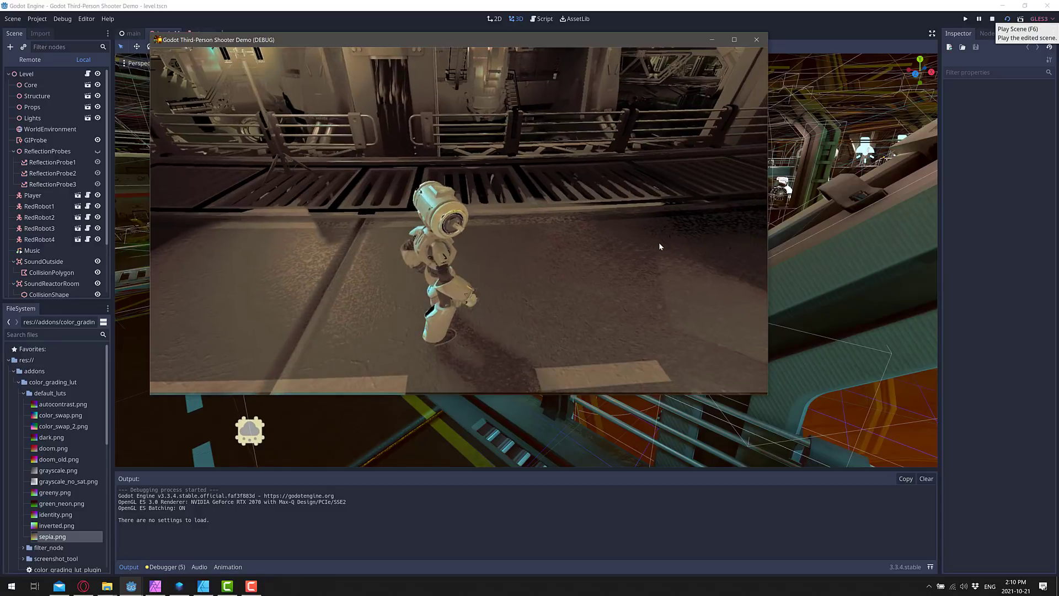
- Steer the robot along the railings, past the chevron barriers onto the bridge, then close the game
key(d)
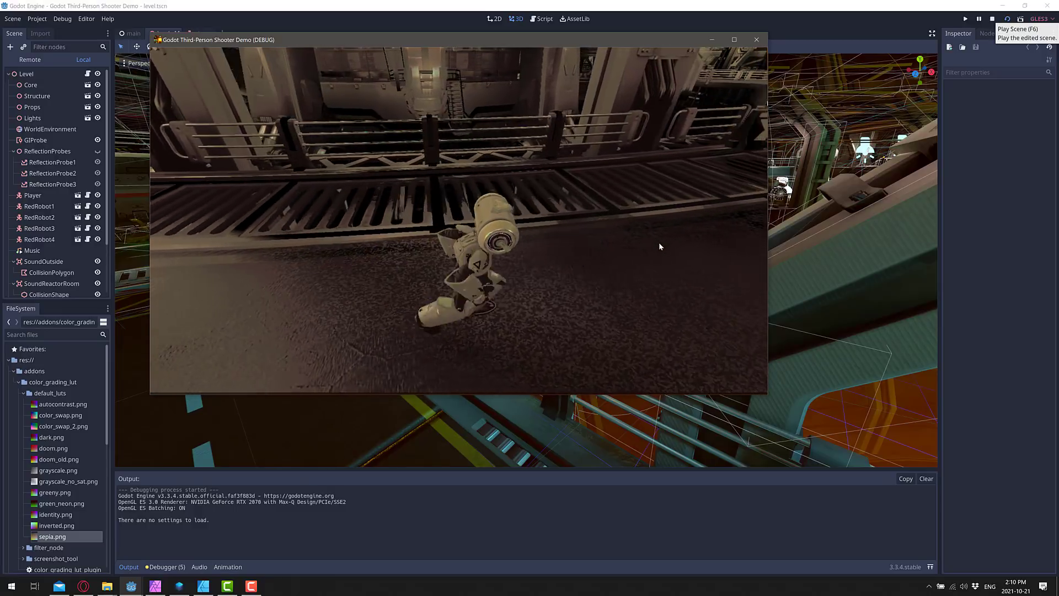
key(d)
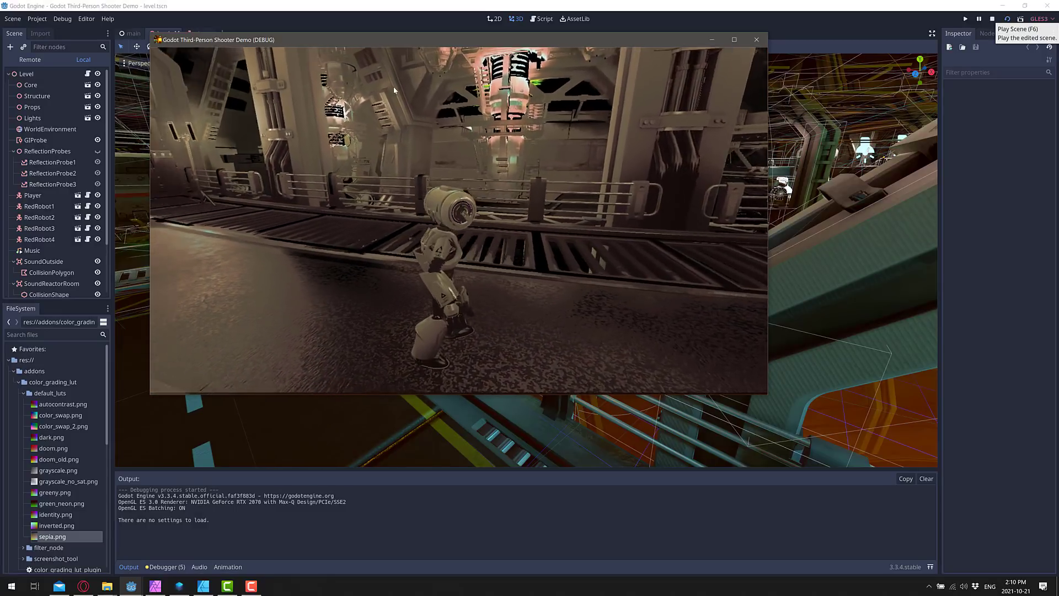
key(d)
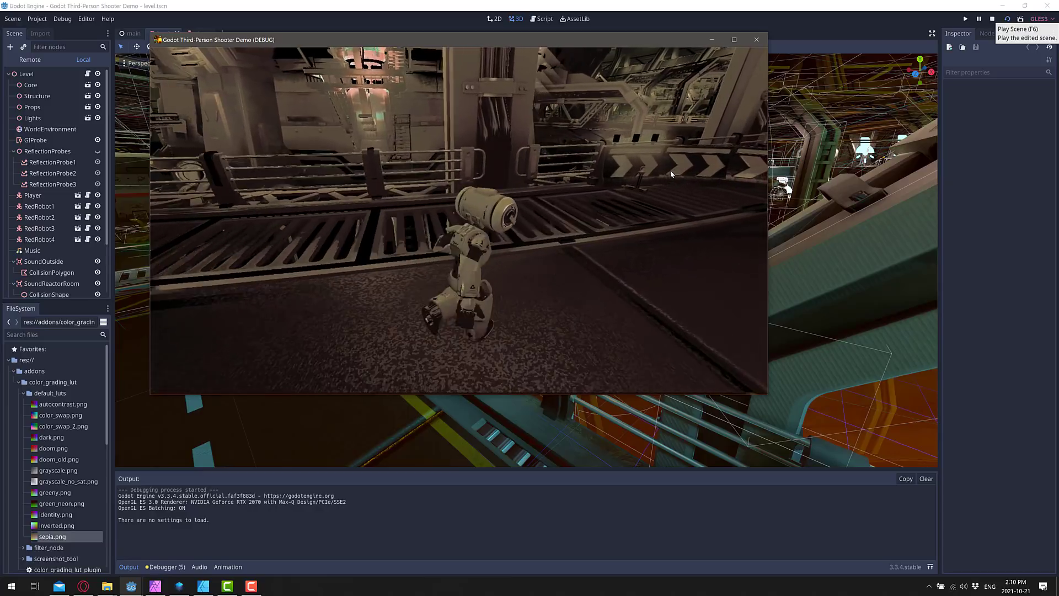
key(d)
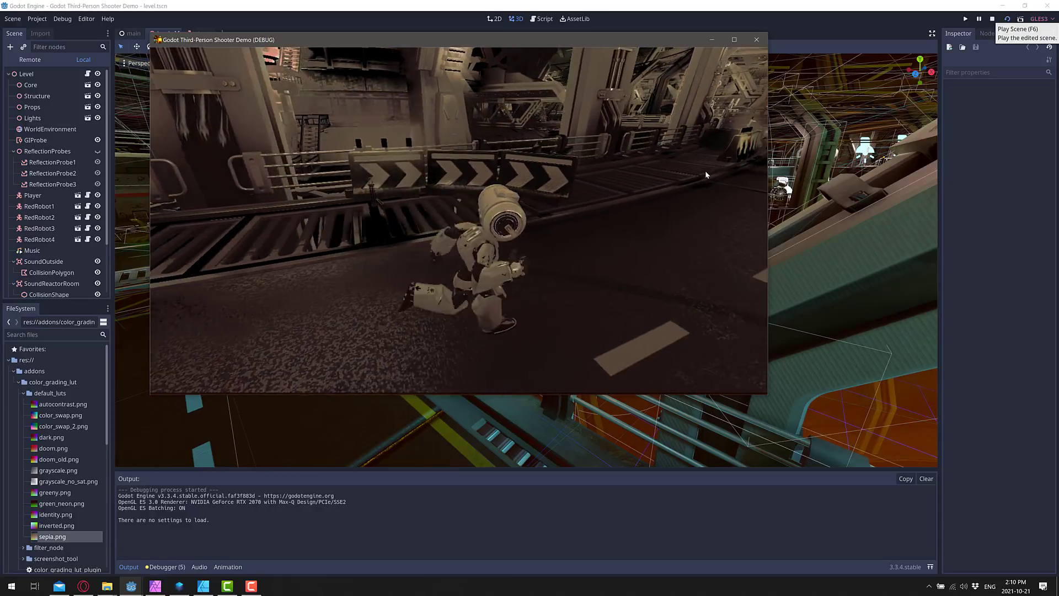
key(d)
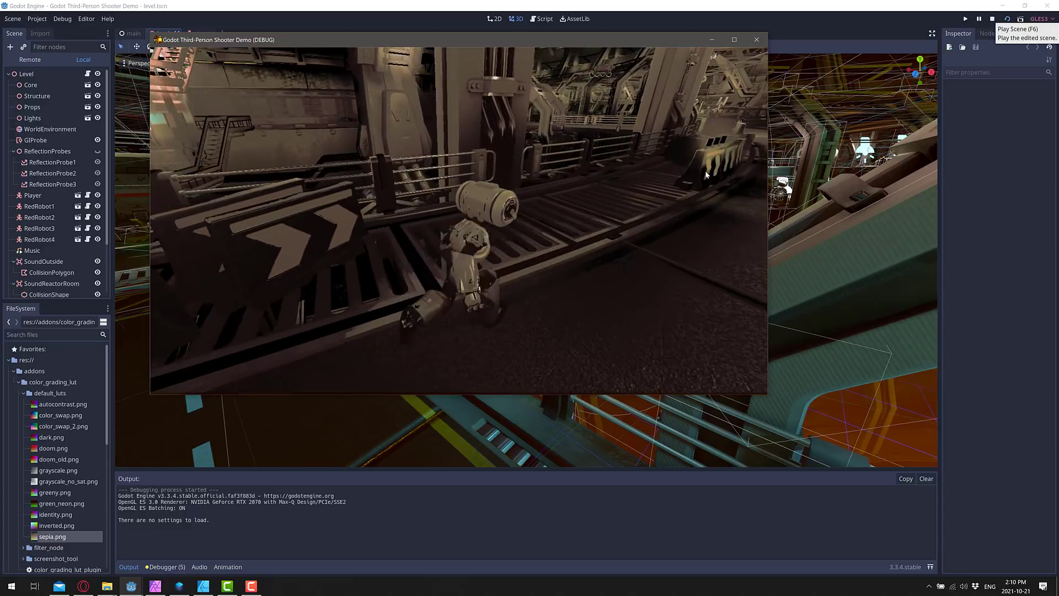
key(w)
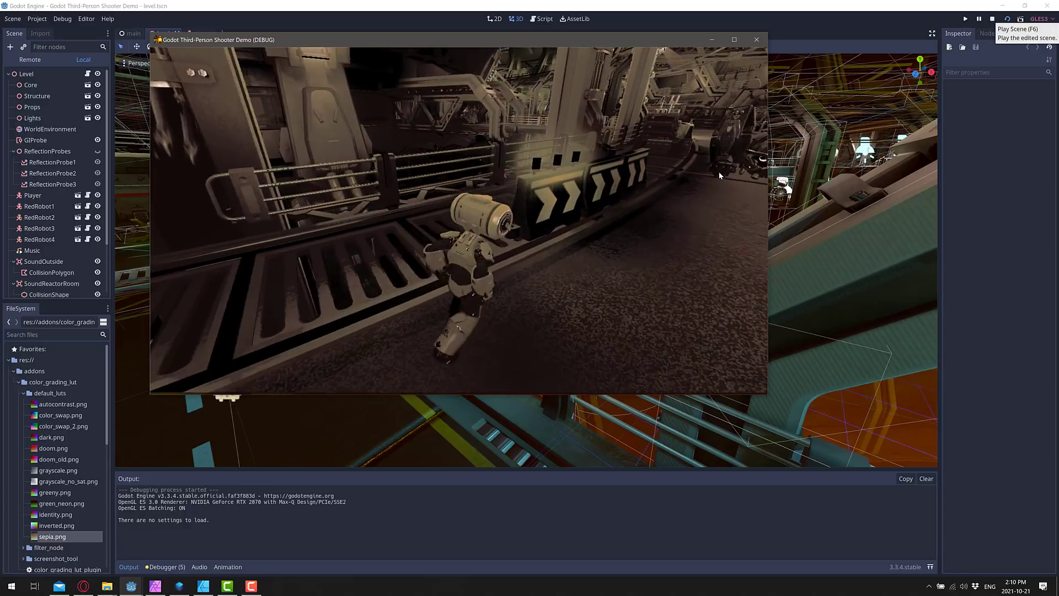
key(w)
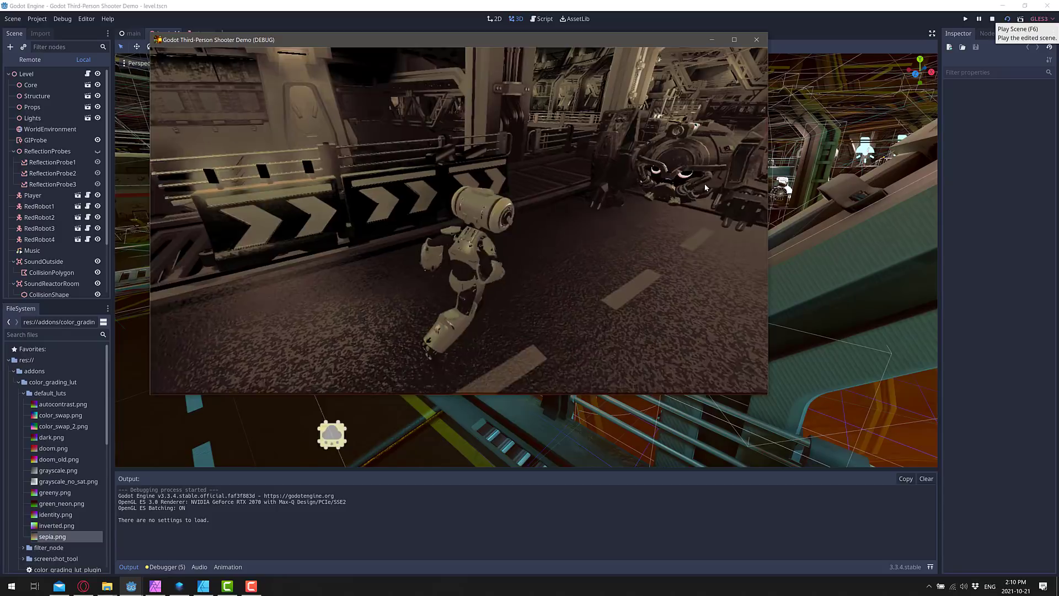
key(w)
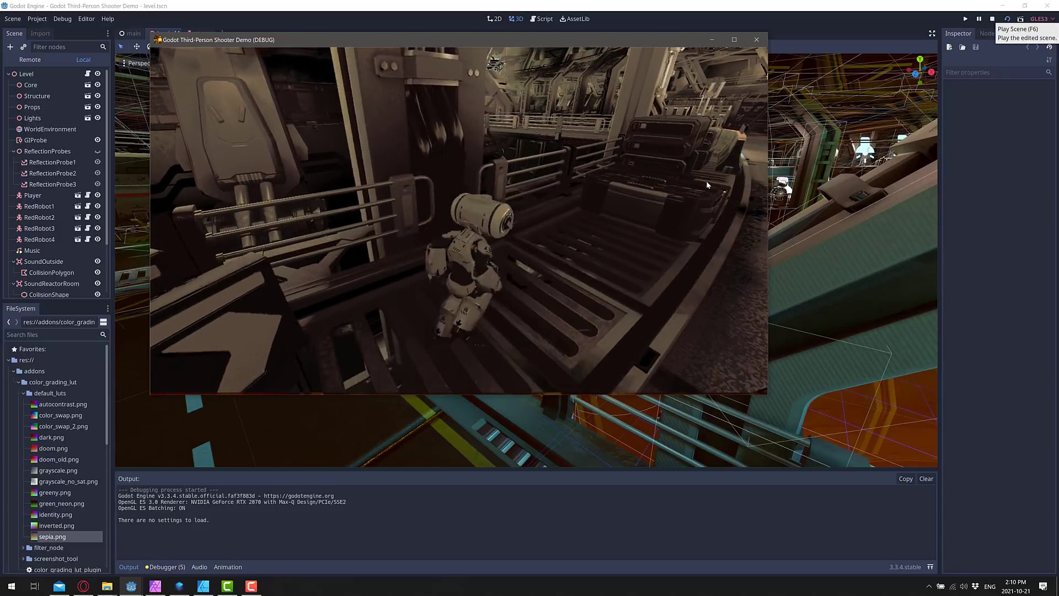
key(w)
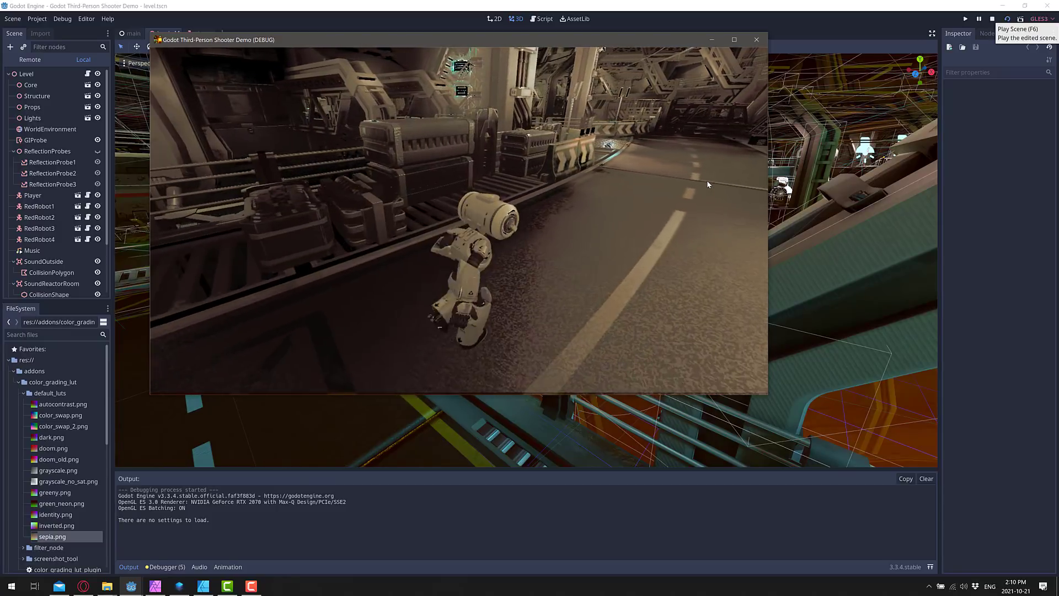
key(w)
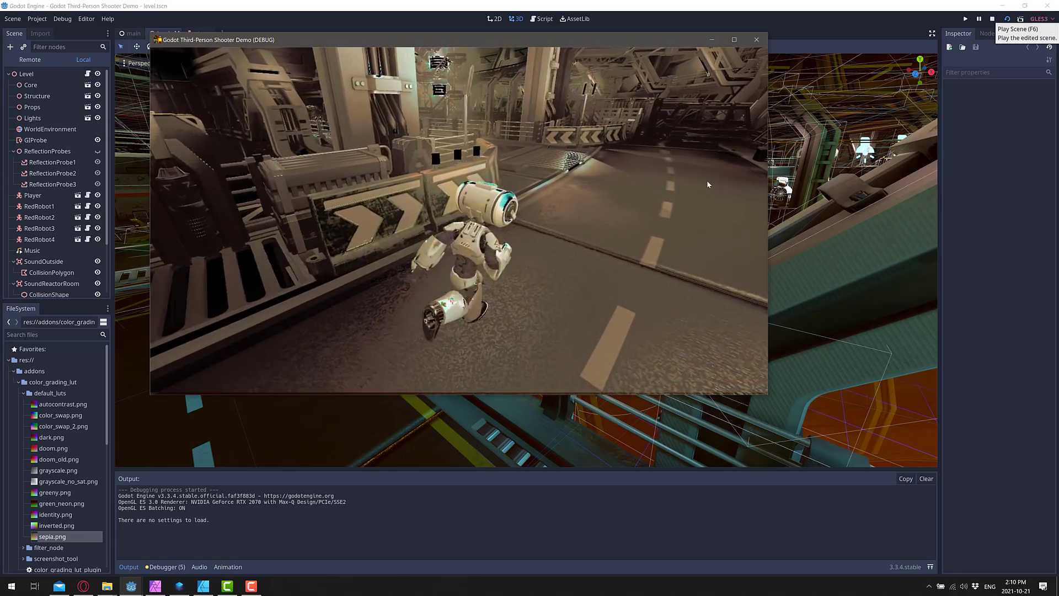
key(w)
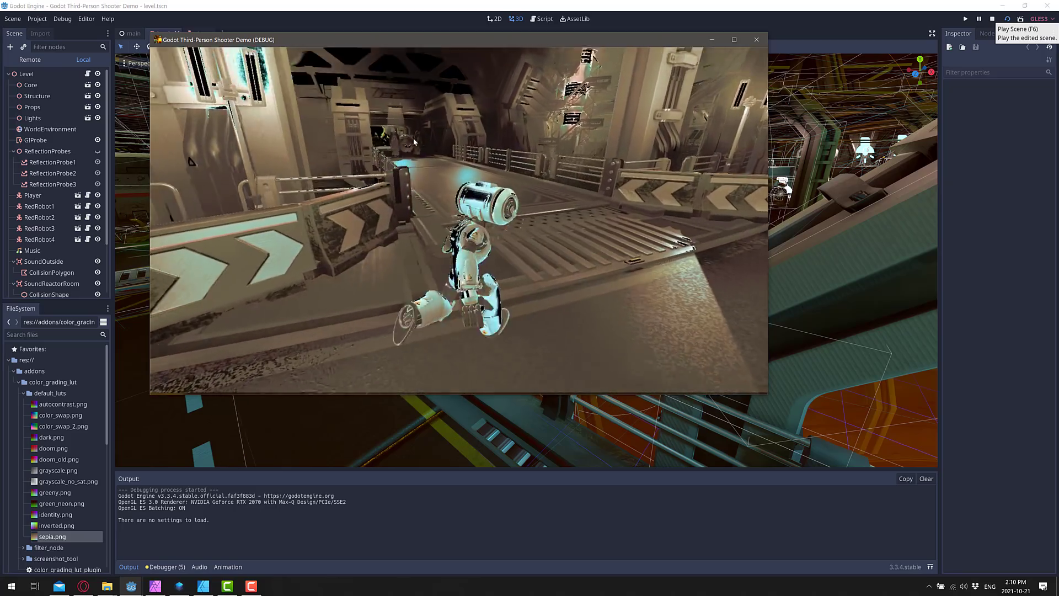
key(w)
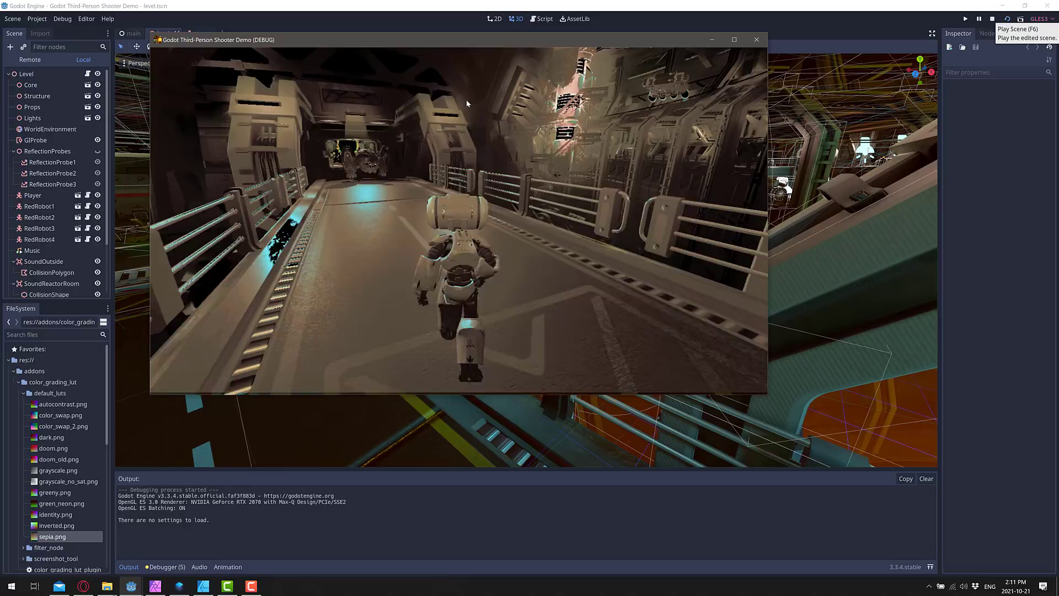
key(w)
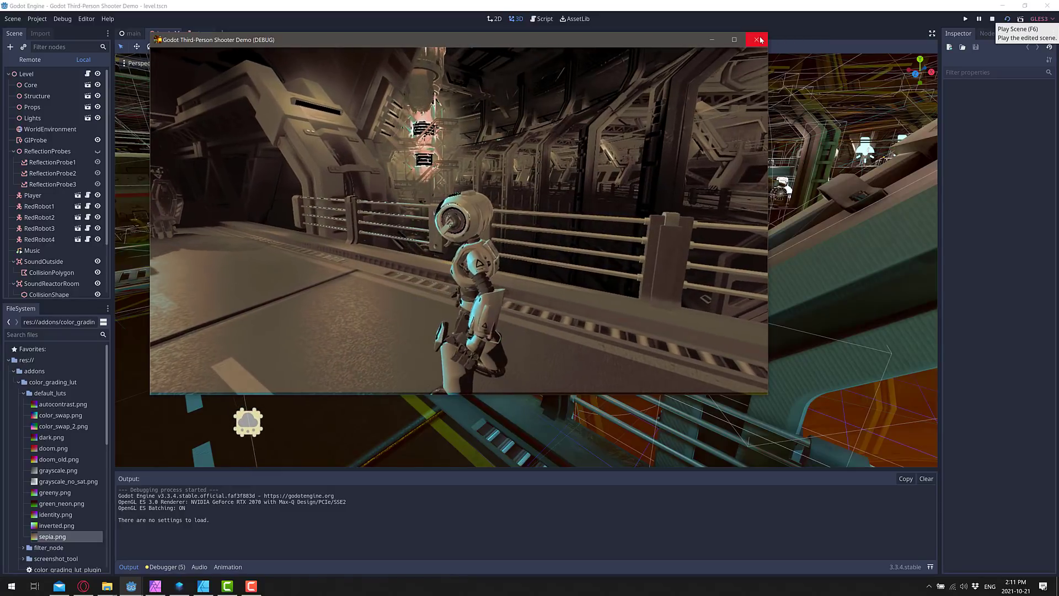
click(757, 40)
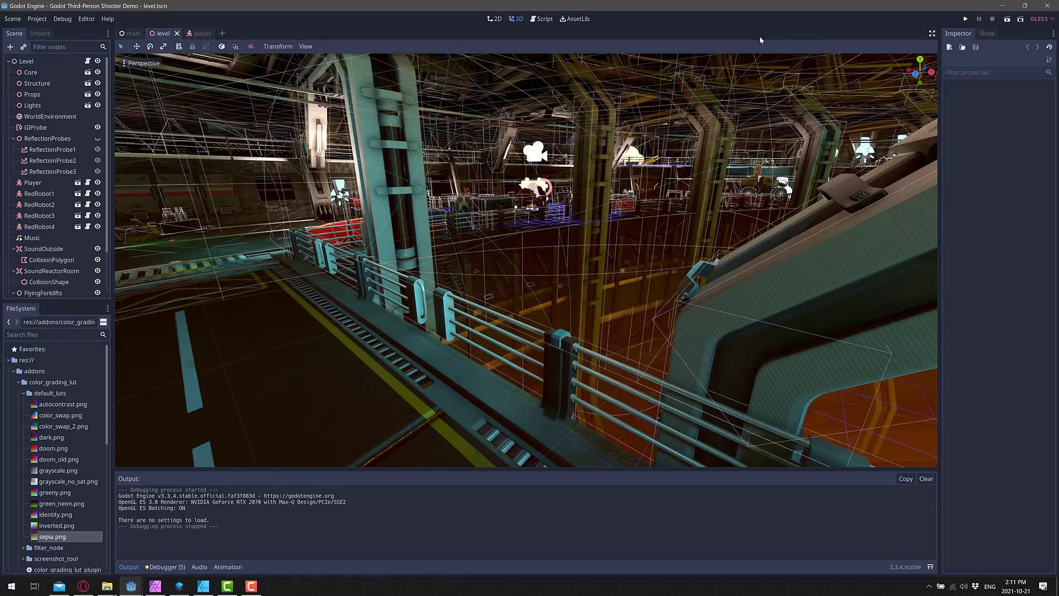
click(45, 20)
click(66, 31)
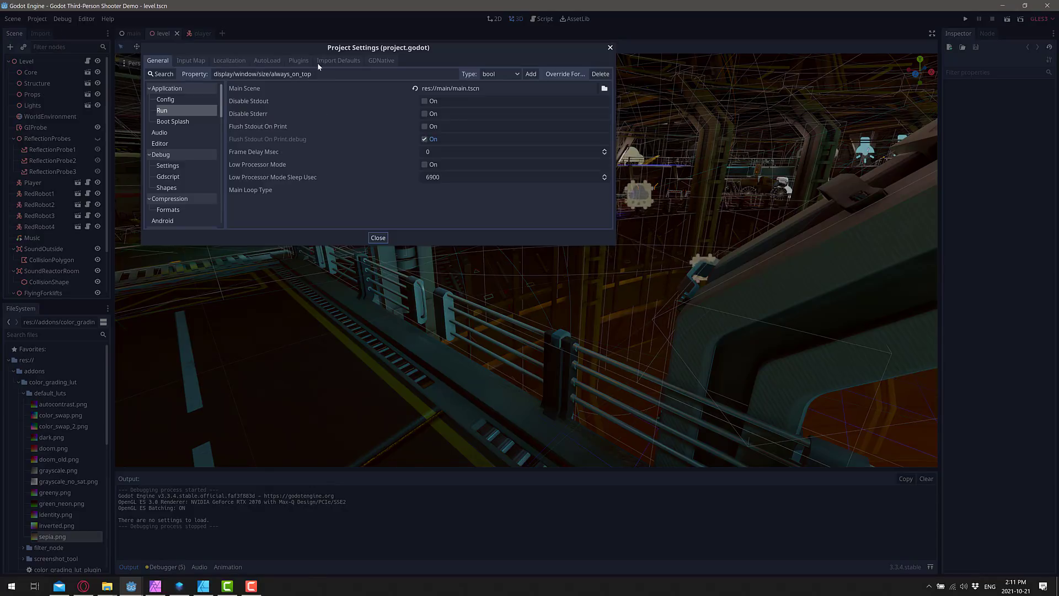
click(298, 62)
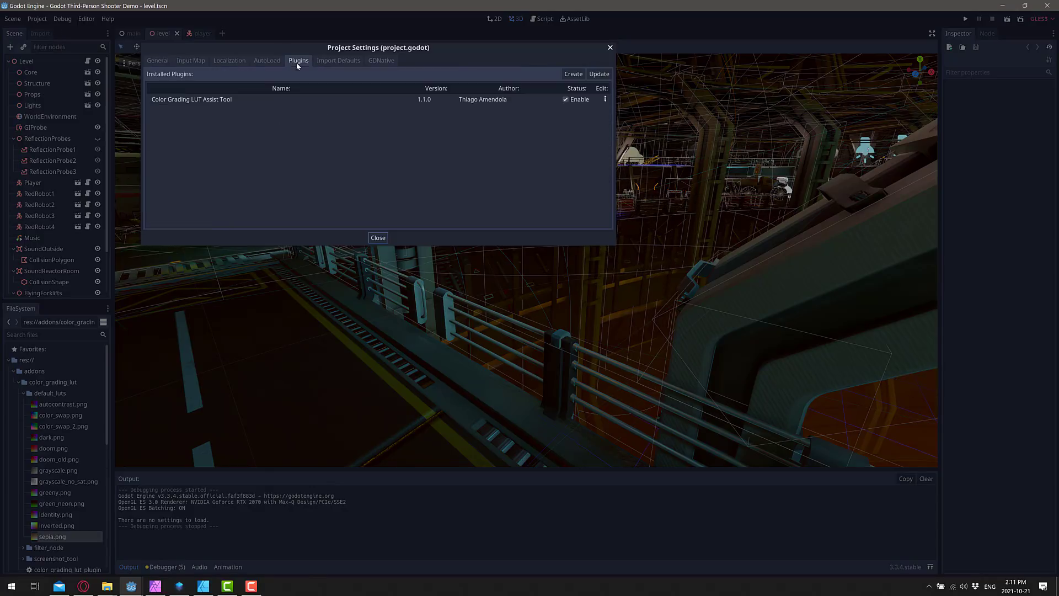
click(610, 48)
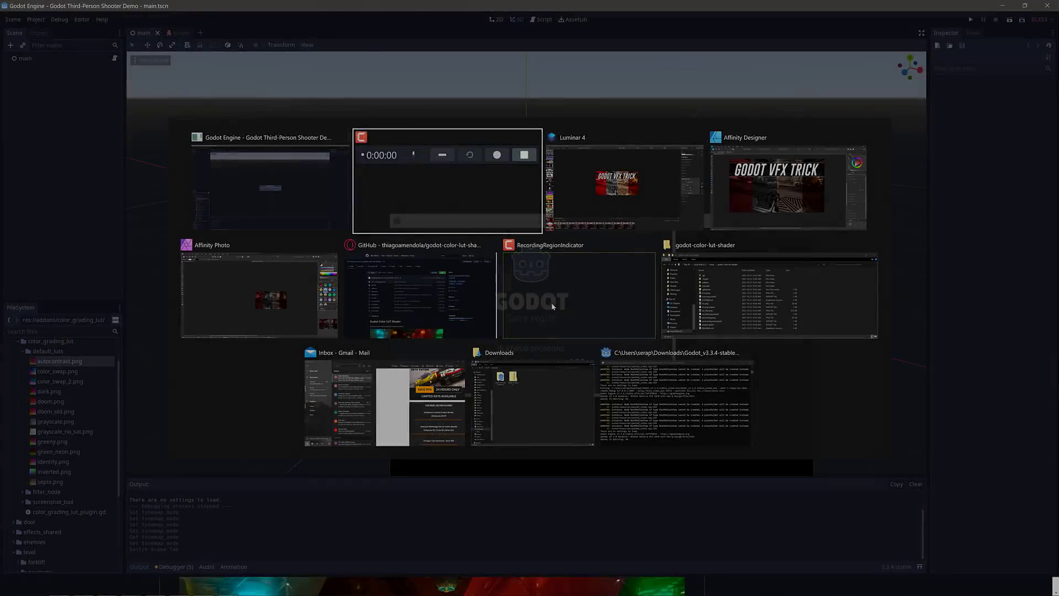
- Bring the godot-color-lut-shader GitHub repository page back to the front
key(alt+Tab)
key(alt+Tab)
key(alt+Tab)
key(alt+Tab)
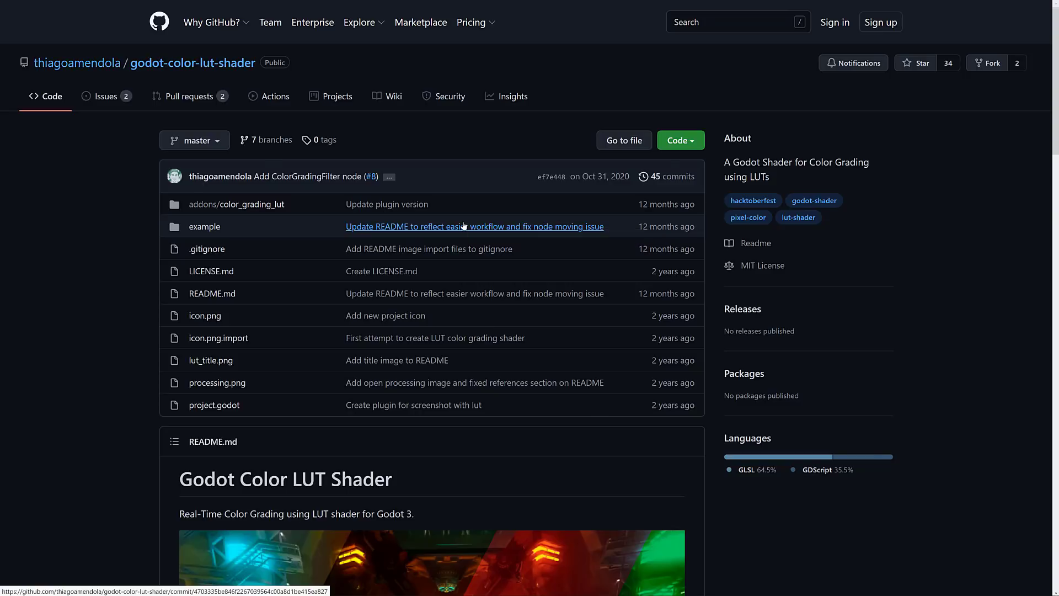
- Compare the addons folder with tps-demo's addons, locating its color_grading_lut folder
key(alt+Tab)
key(alt+Tab)
key(alt+Tab)
key(alt+Tab)
key(alt+Tab)
key(alt+Tab)
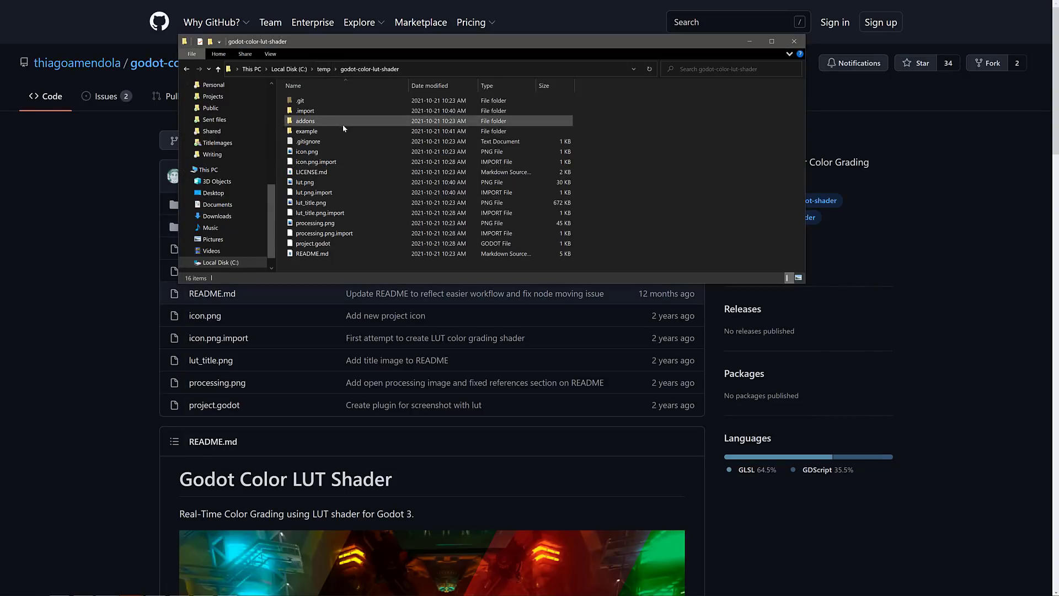
double_click(341, 121)
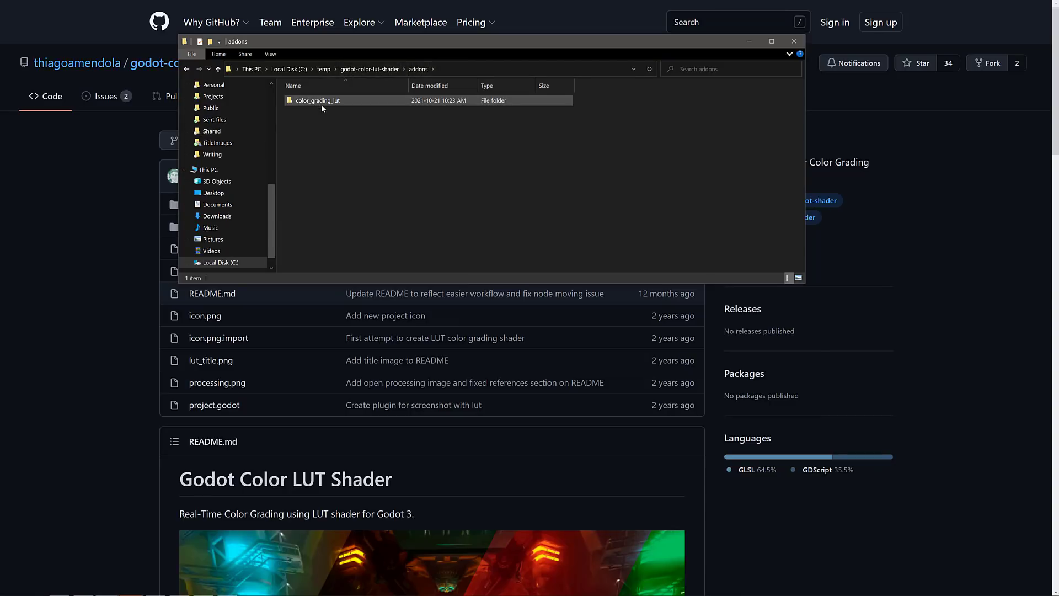
click(324, 69)
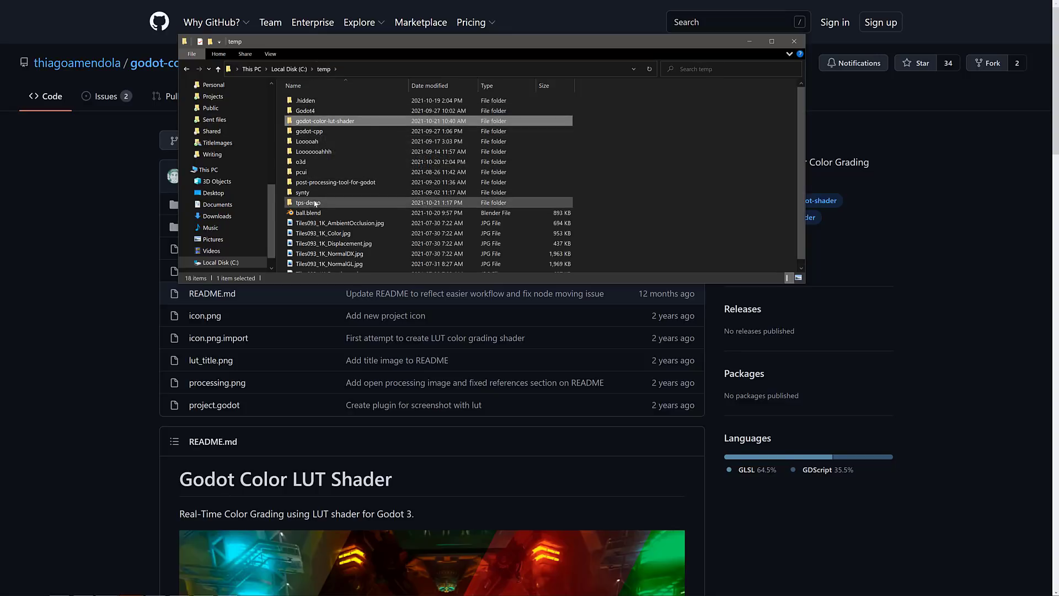
click(313, 203)
double_click(312, 203)
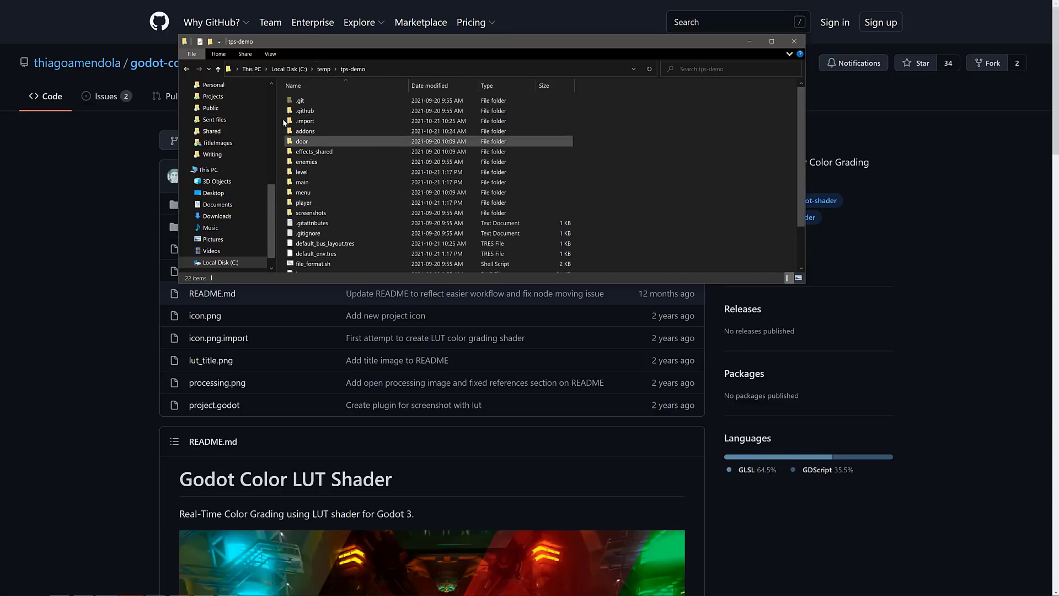
double_click(312, 131)
click(314, 102)
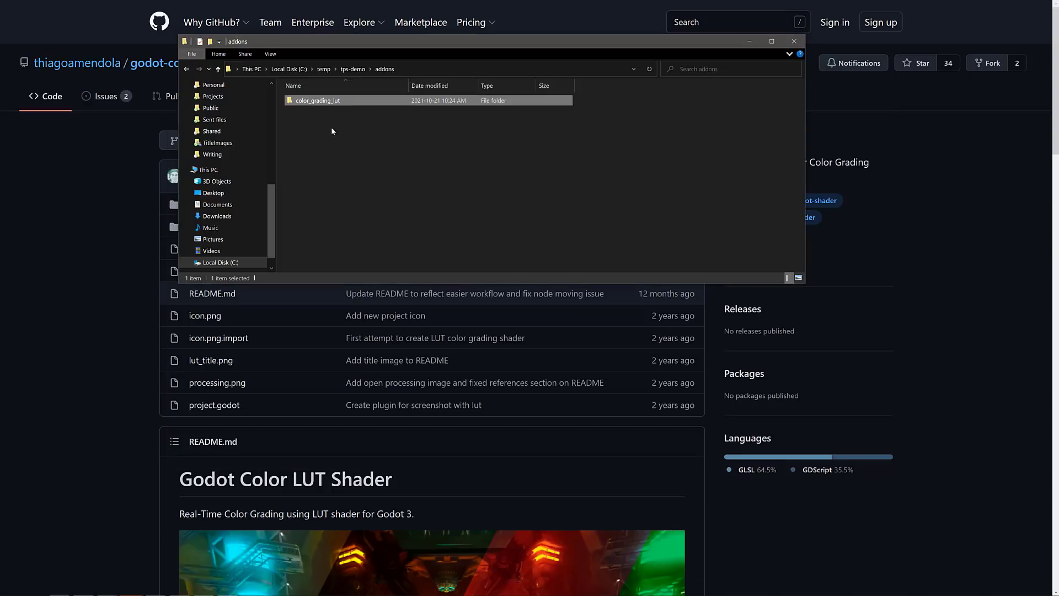
- Go back to the temp folder and open godot-color-lut-shader
click(323, 69)
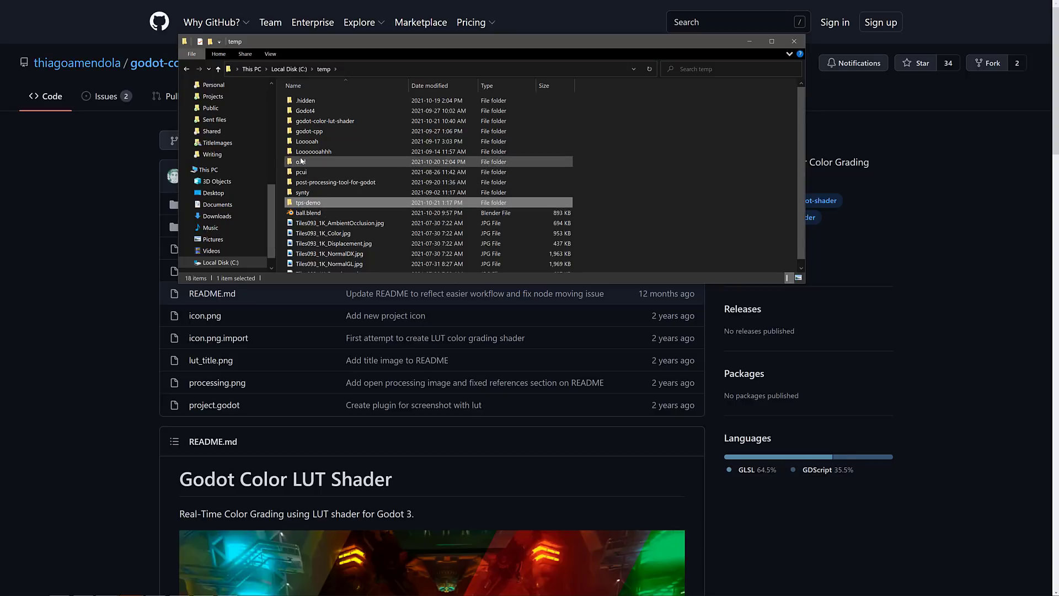
double_click(311, 122)
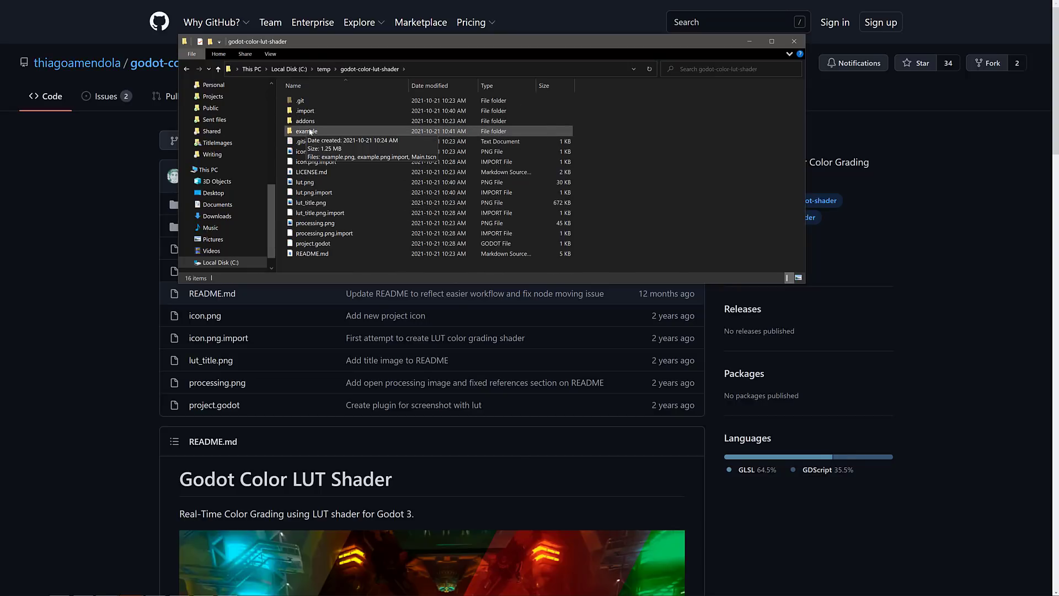
key(alt+Tab)
key(alt+Tab)
key(alt+Tab)
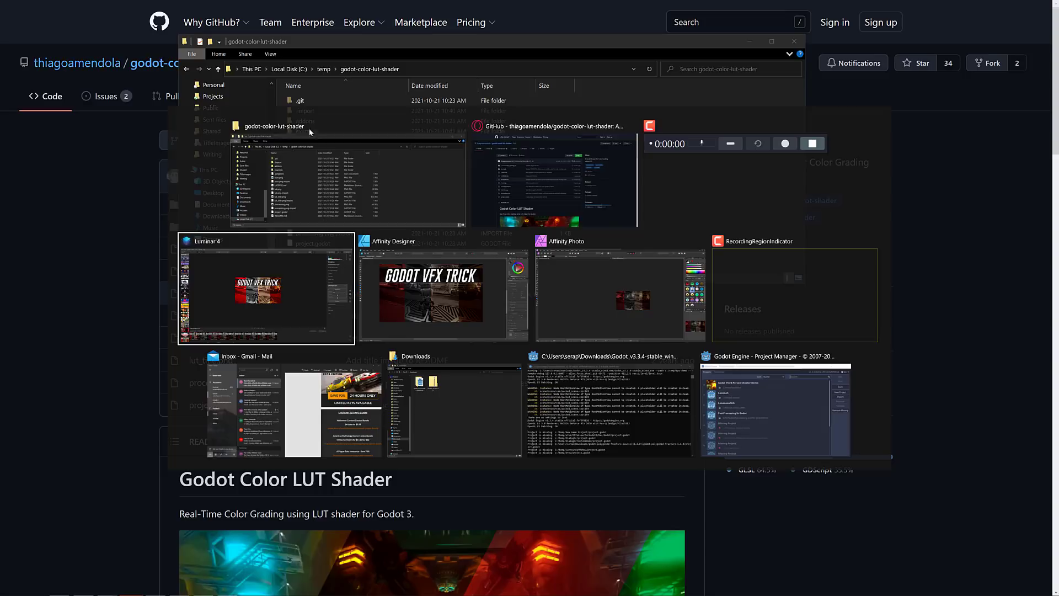
- Import C:/temp/godot-color-lut-shader/project.godot from the Project Manager with Import & Edit
click(705, 391)
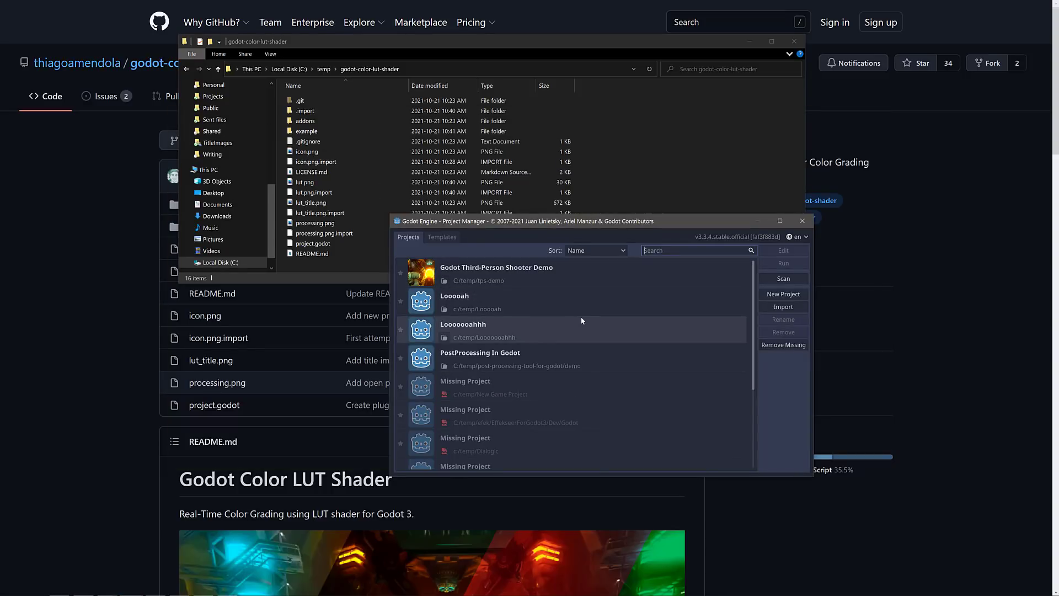
scroll(612, 332, down, 5)
scroll(612, 332, up, 5)
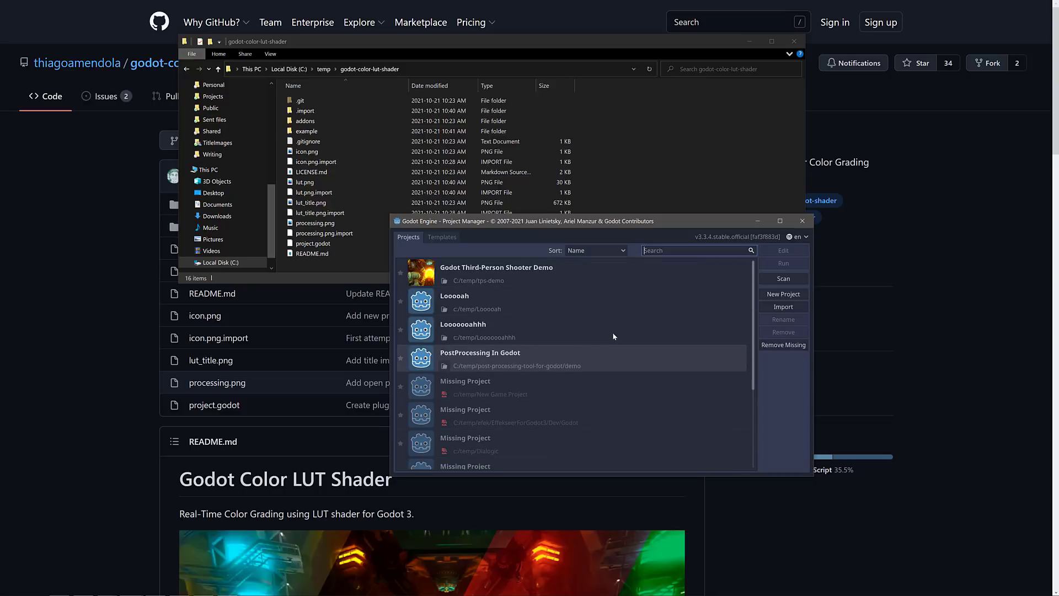
click(786, 307)
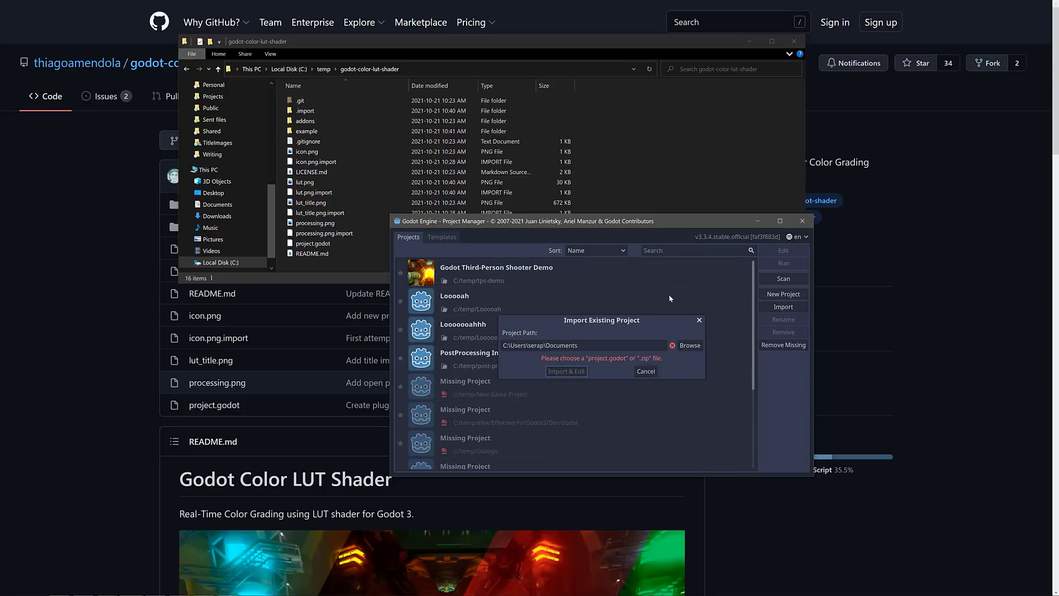
click(689, 346)
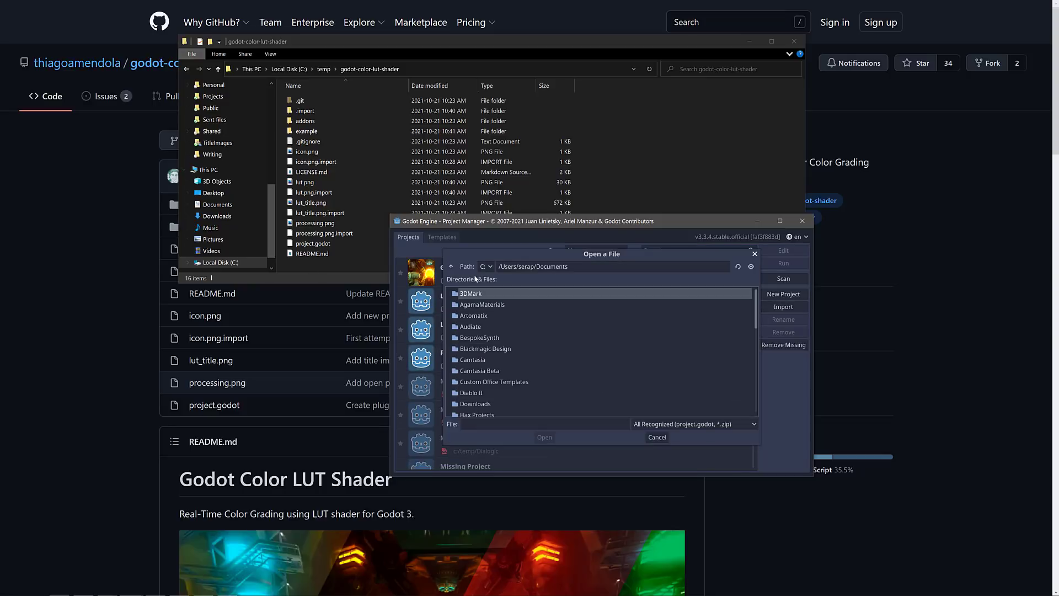
click(452, 265)
click(453, 266)
click(452, 266)
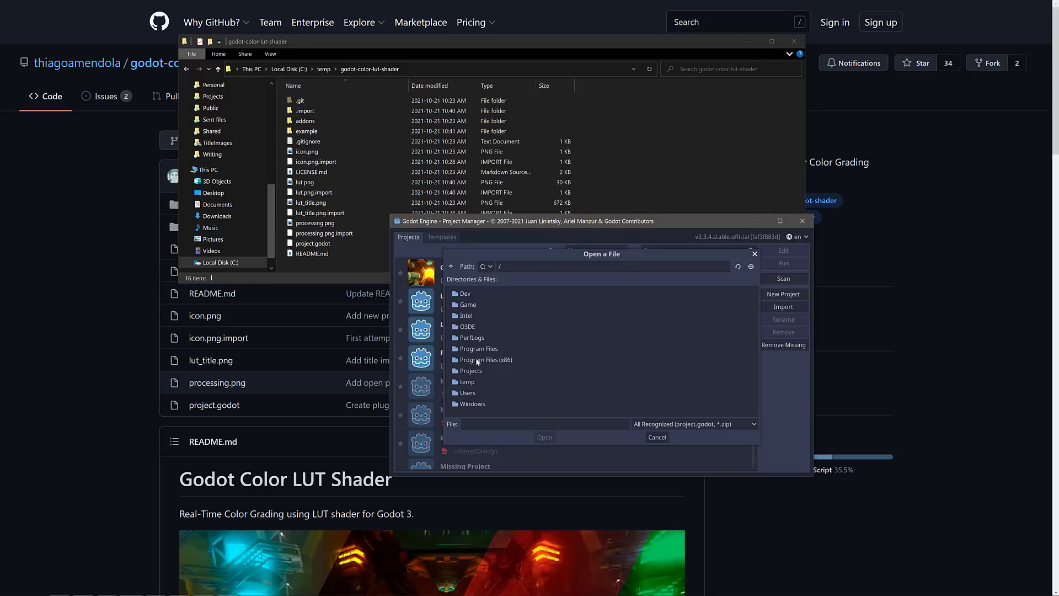
double_click(470, 382)
double_click(502, 315)
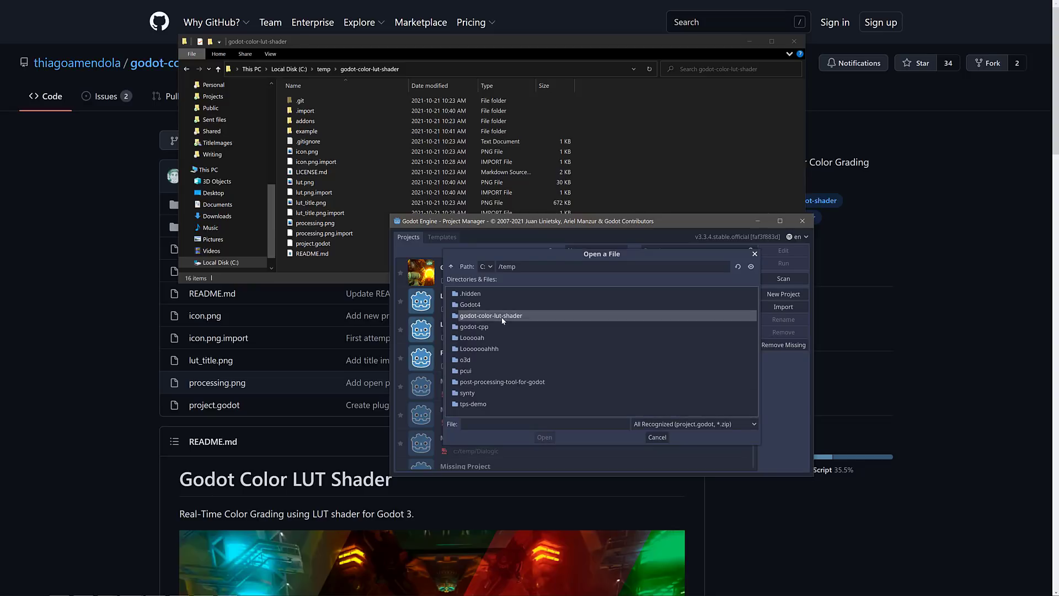
click(501, 327)
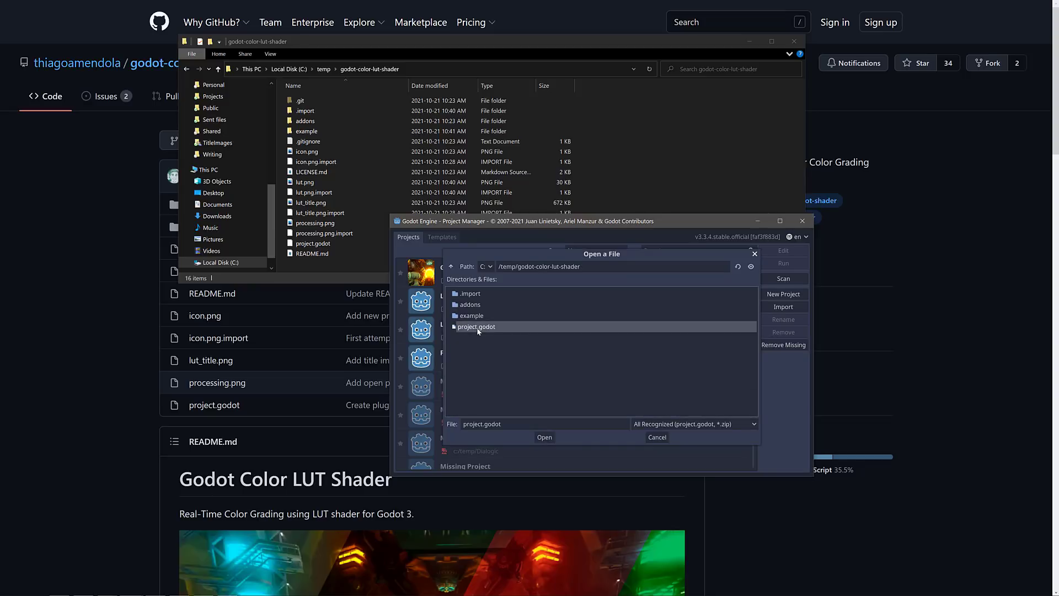
click(545, 439)
click(577, 373)
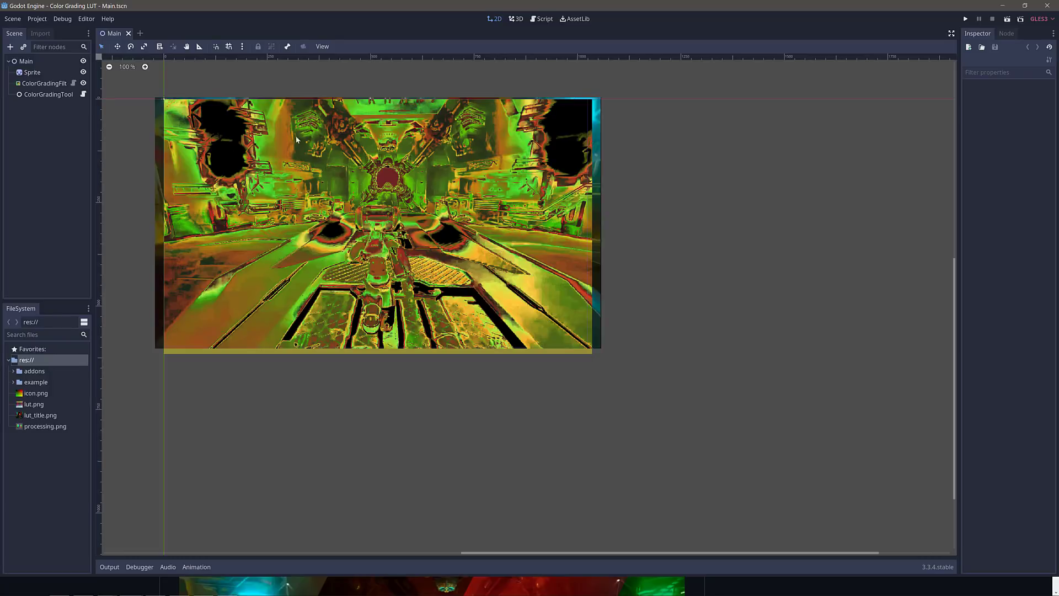
- Select the ColorGradingFilter node and expand addons > color_grading_lut > default_luts in FileSystem
click(55, 85)
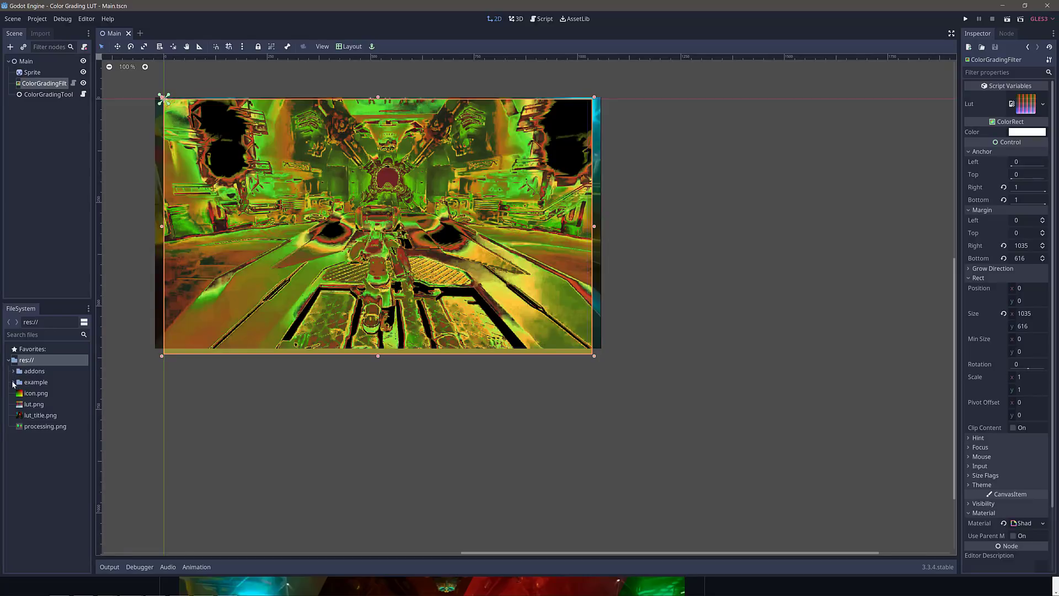
click(13, 382)
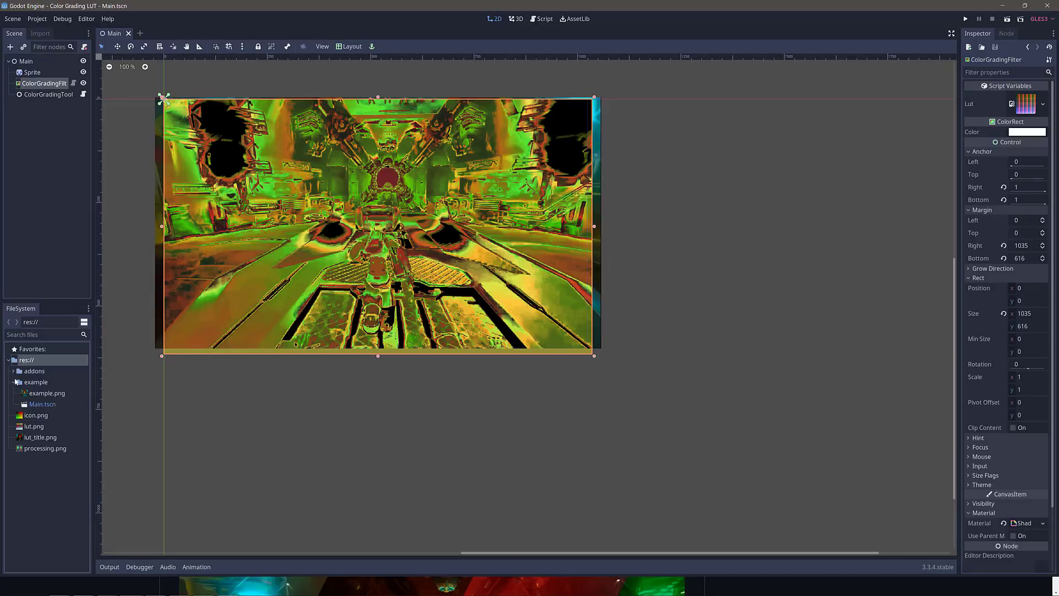
click(14, 371)
click(19, 382)
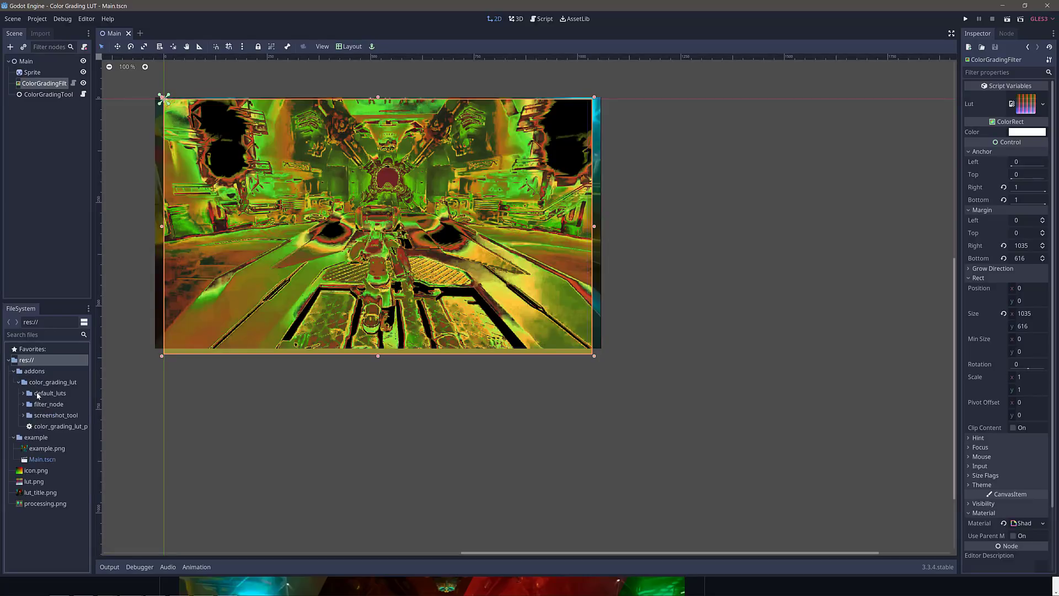
click(37, 394)
click(23, 393)
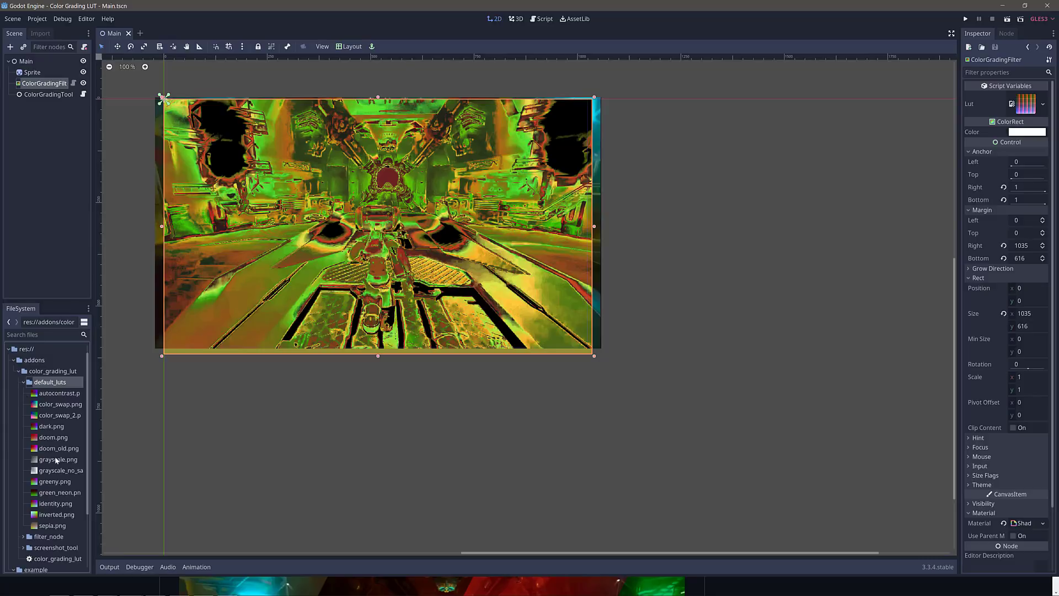
- Apply doom.png and then greeny.png as the ColorGradingFilter's Lut
drag(54, 437, 1025, 108)
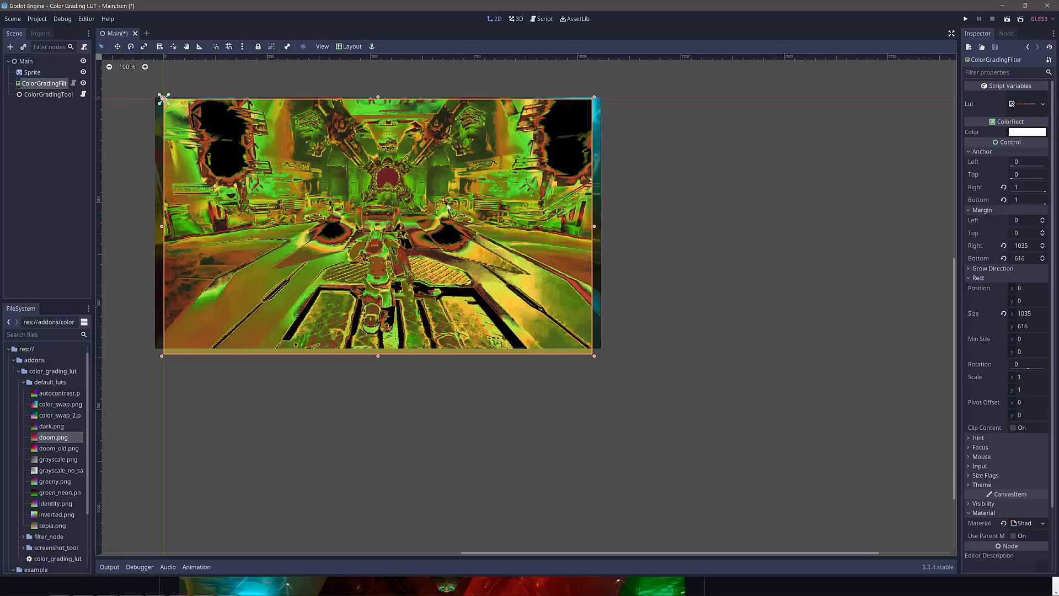
drag(51, 438, 1009, 112)
drag(48, 486, 1022, 128)
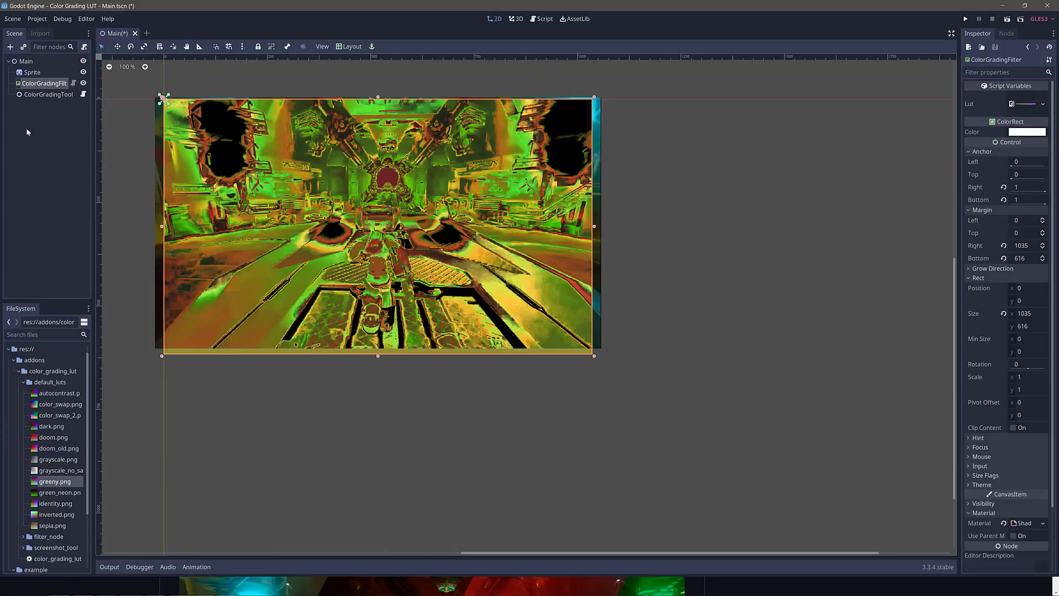
- Move the filter rect off and back over the screenshot, then apply sepia.png as the Lut
click(32, 98)
click(39, 86)
drag(429, 221, 532, 448)
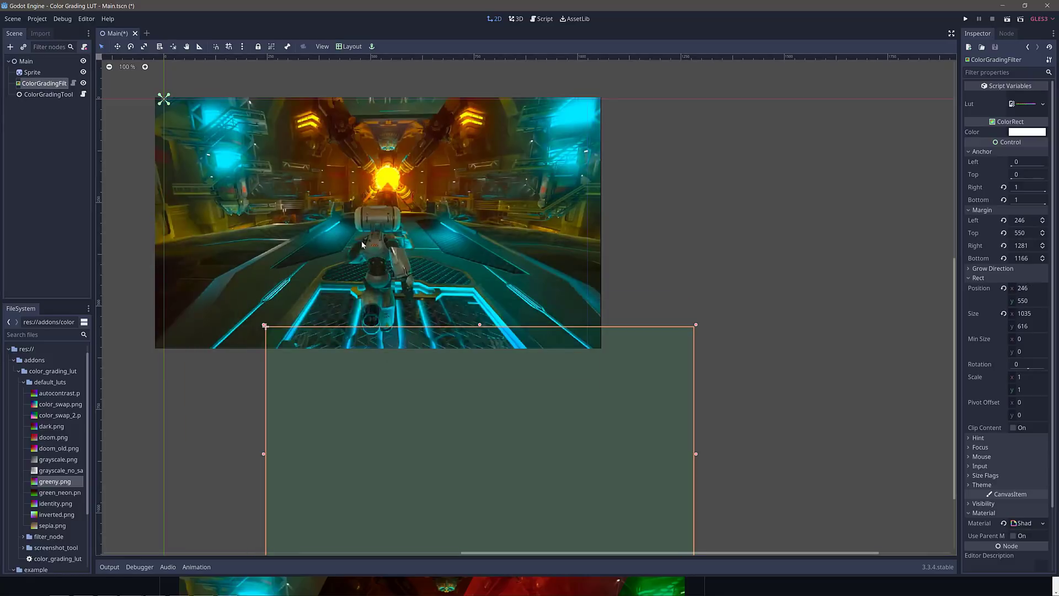
drag(514, 385, 403, 160)
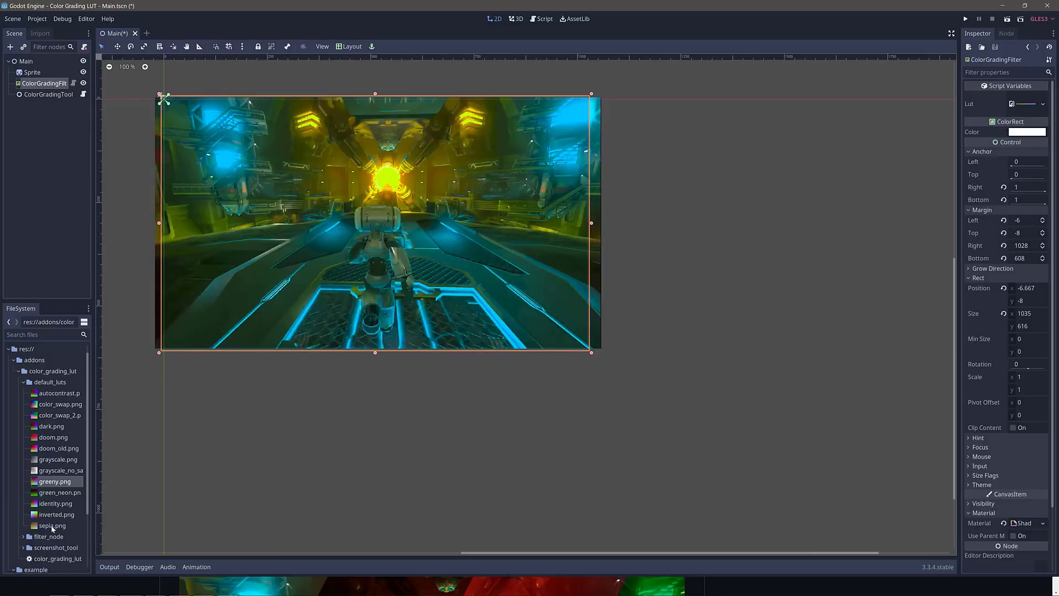
drag(52, 529, 1034, 104)
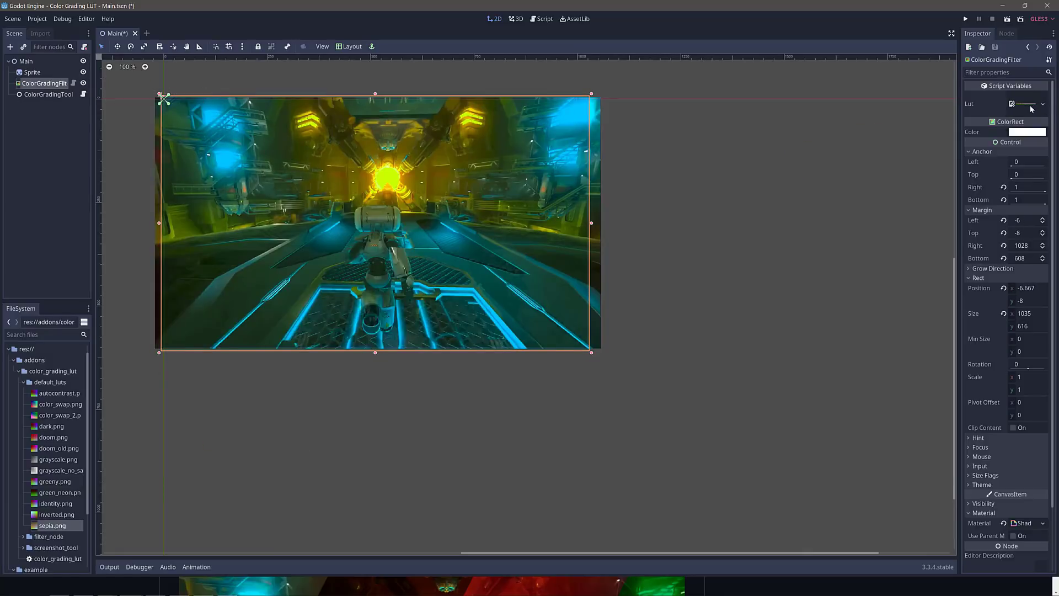
mouse_move(478, 231)
mouse_down()
mouse_move(626, 425)
mouse_move(484, 224)
mouse_move(474, 234)
mouse_up()
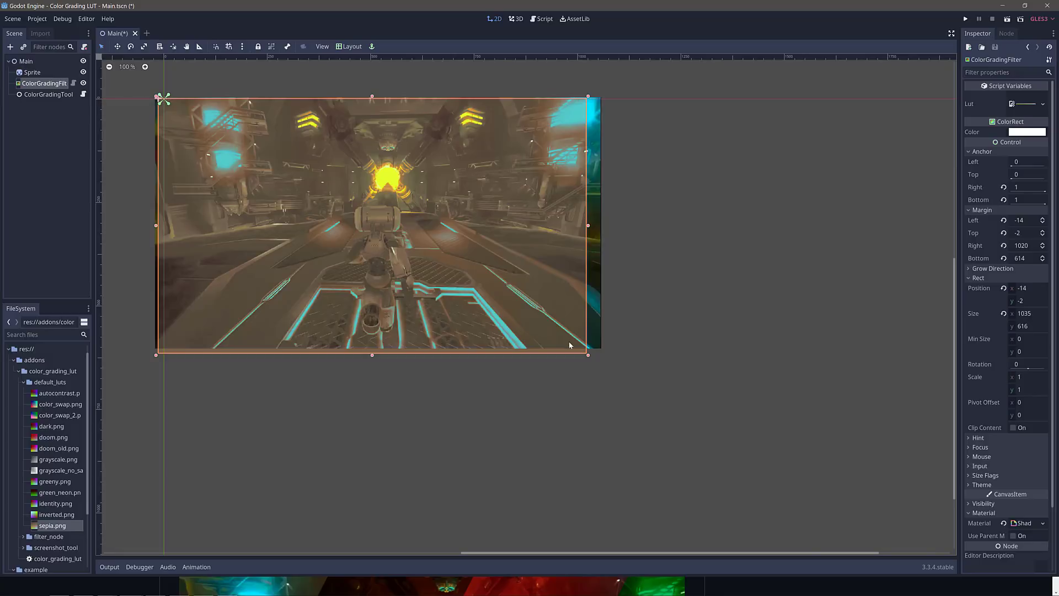
- Resize the sepia filter to about 673 by 449 and move it to 162, 86.667
drag(588, 357, 439, 288)
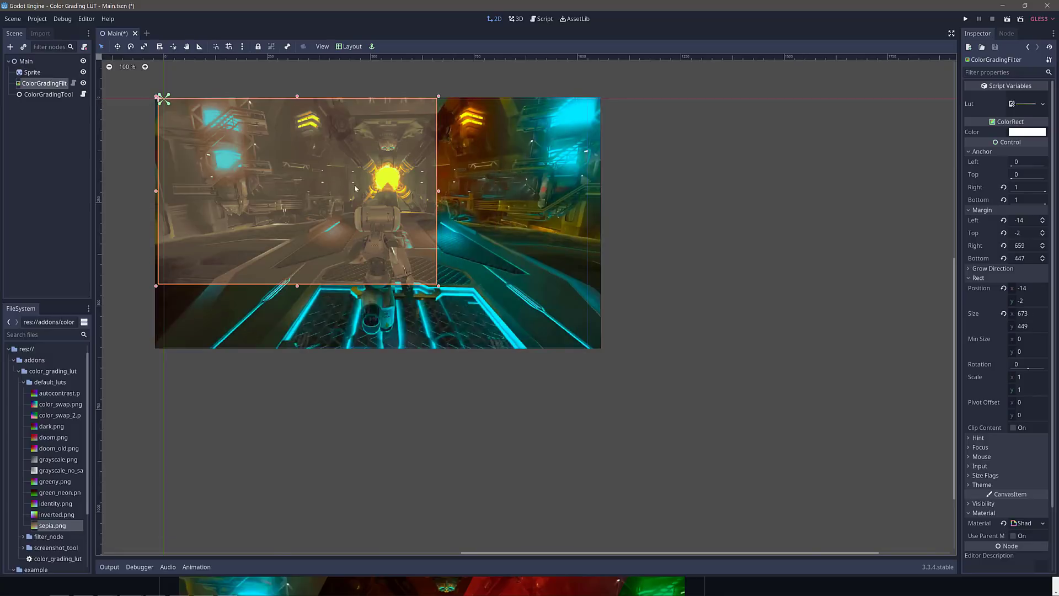
drag(240, 146, 313, 183)
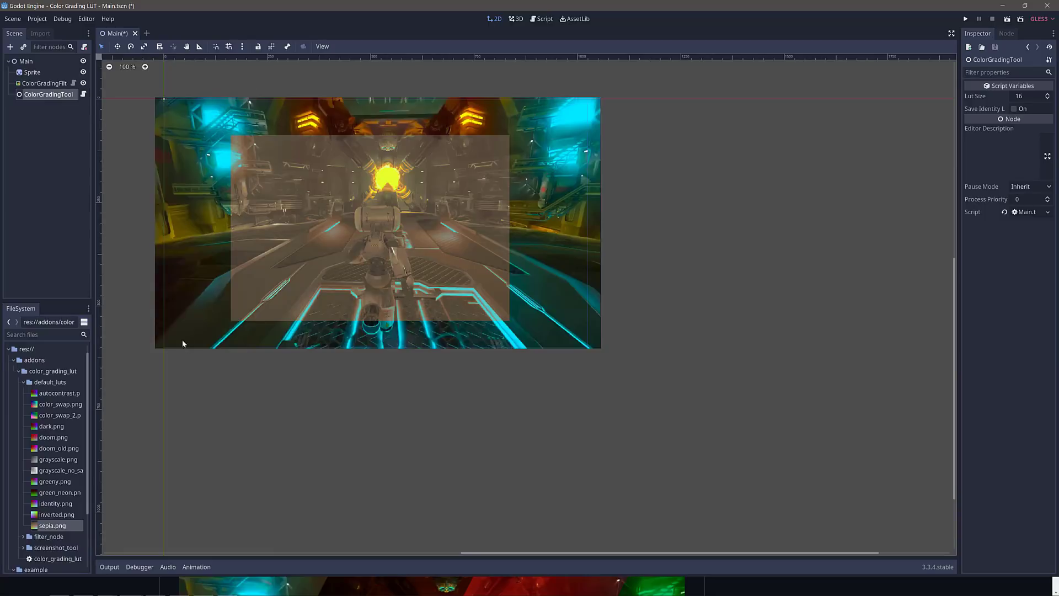
- Back in the browser, highlight the godot-color-lut-shader README's Usage and Screenshot Plugin sections
key(alt+Tab)
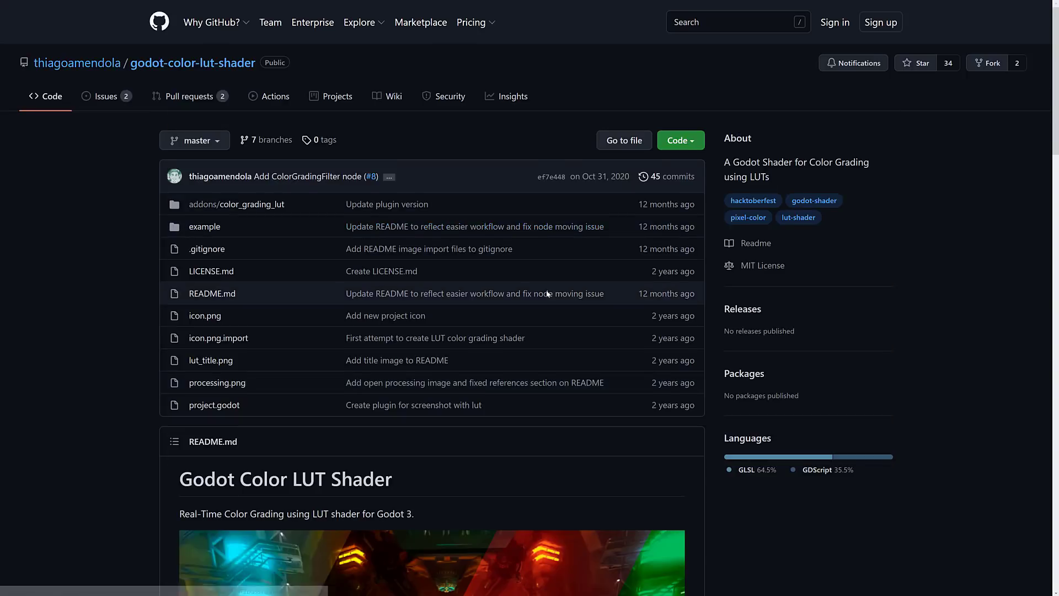
scroll(548, 294, down, 15)
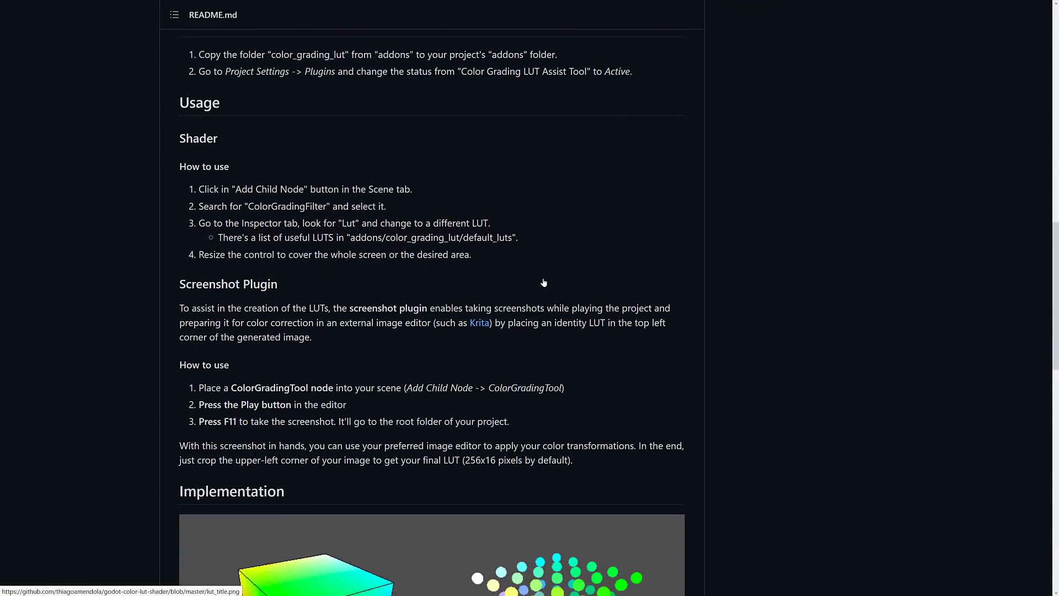
scroll(543, 283, down, 1)
scroll(544, 282, down, 4)
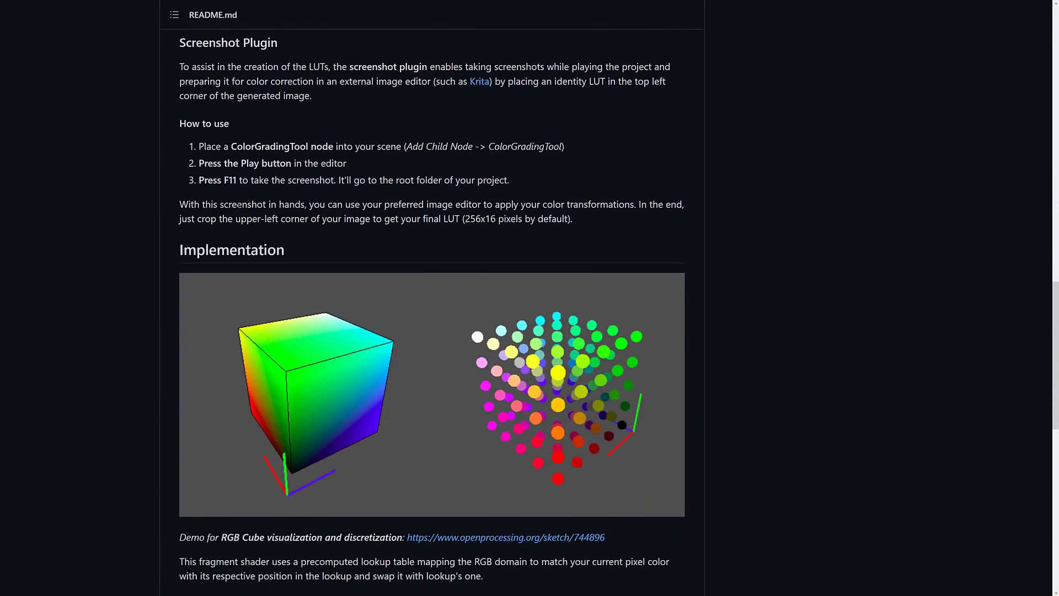
scroll(431, 320, up, 2)
drag(177, 163, 698, 348)
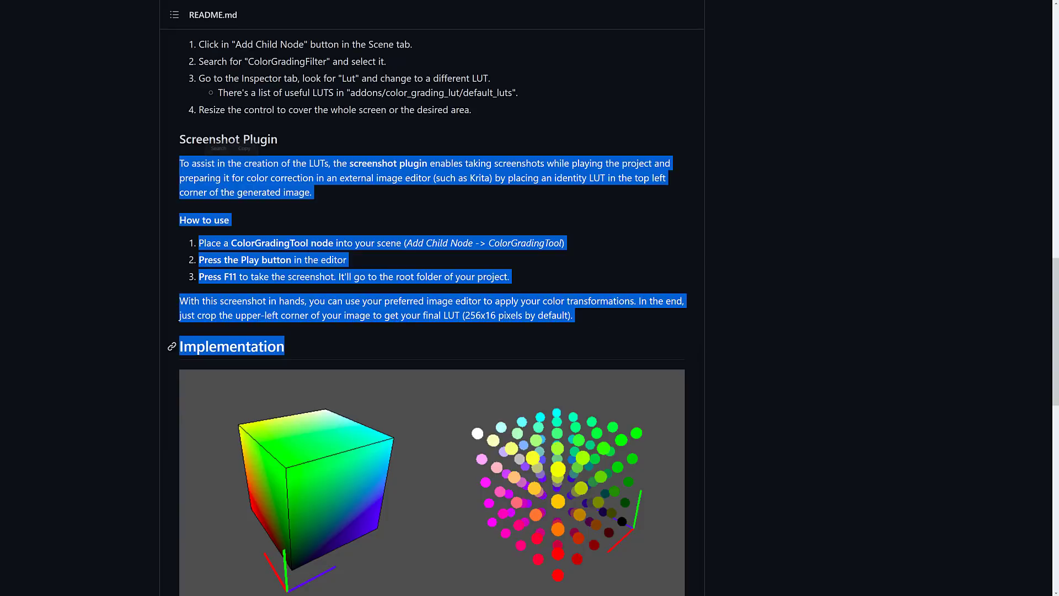
scroll(411, 353, down, 4)
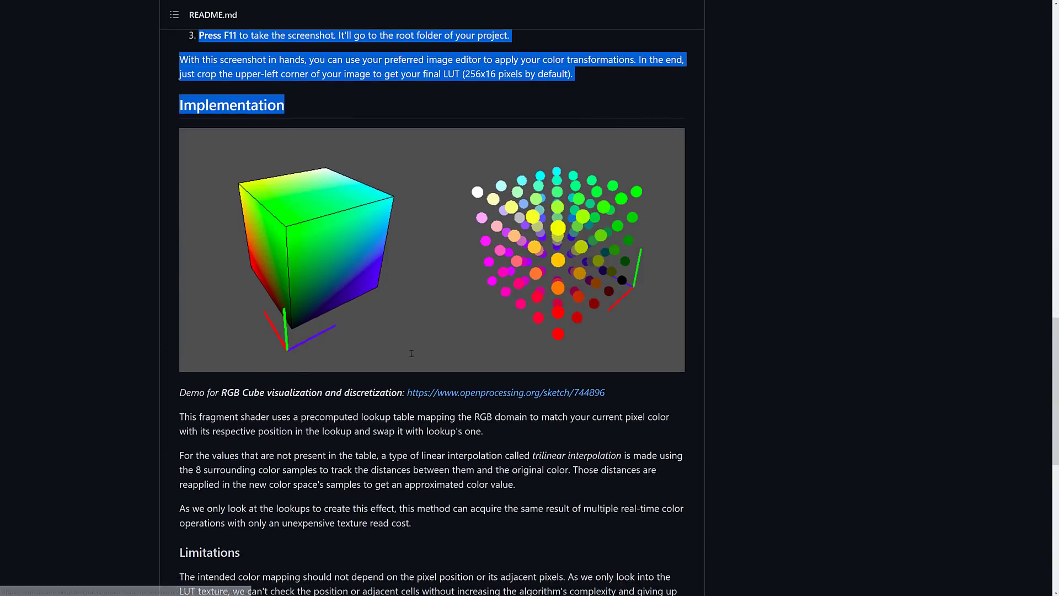
scroll(662, 323, up, 5)
- In Godot's Project Settings Plugins list, confirm Color Grading LUT Assist Tool 1.1.0 is enabled
key(alt+Tab)
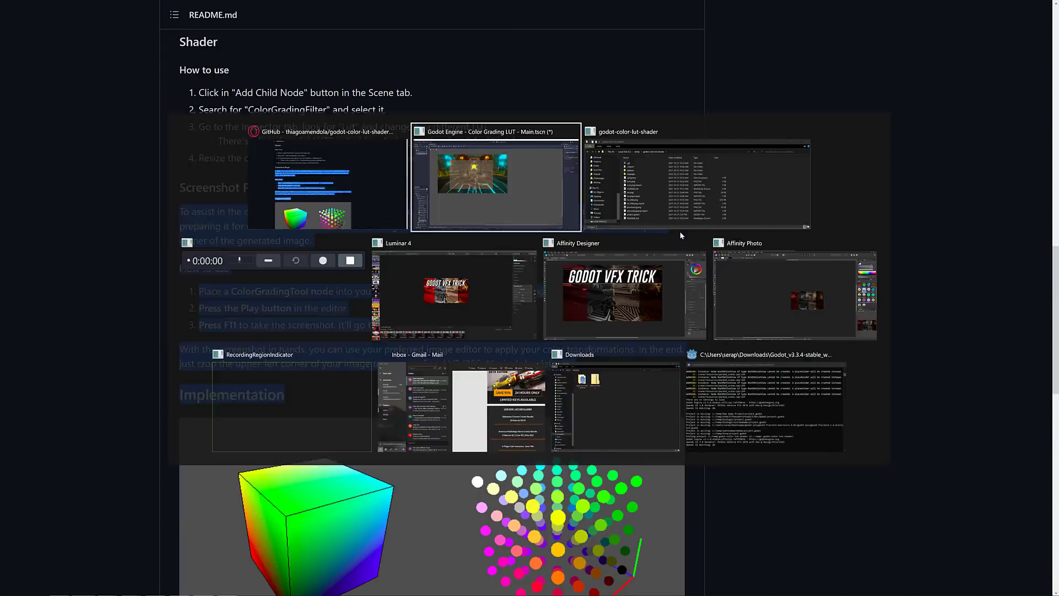
click(37, 18)
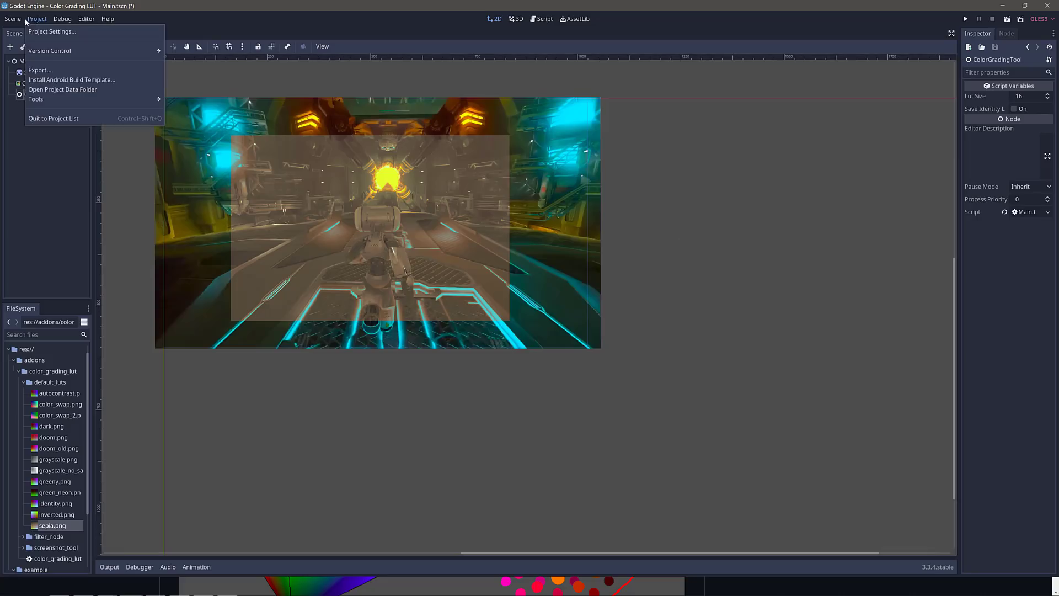
click(52, 32)
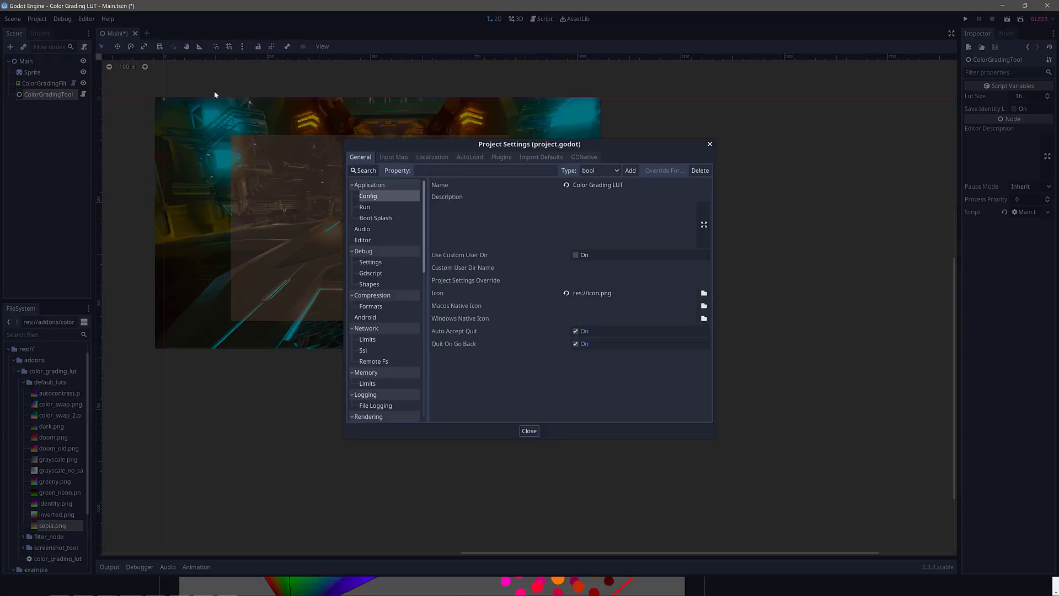
click(495, 160)
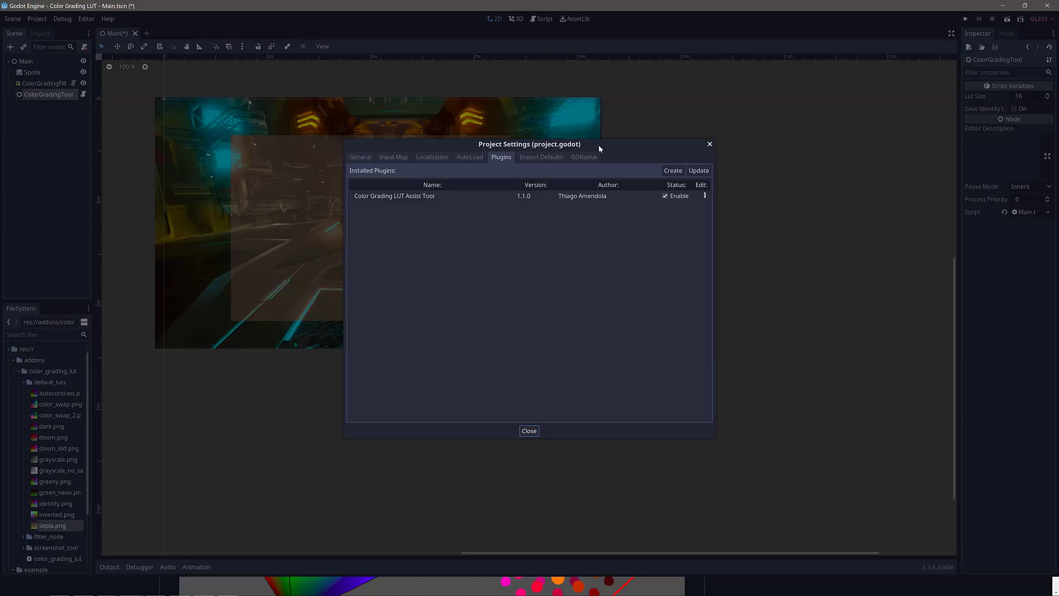
click(529, 432)
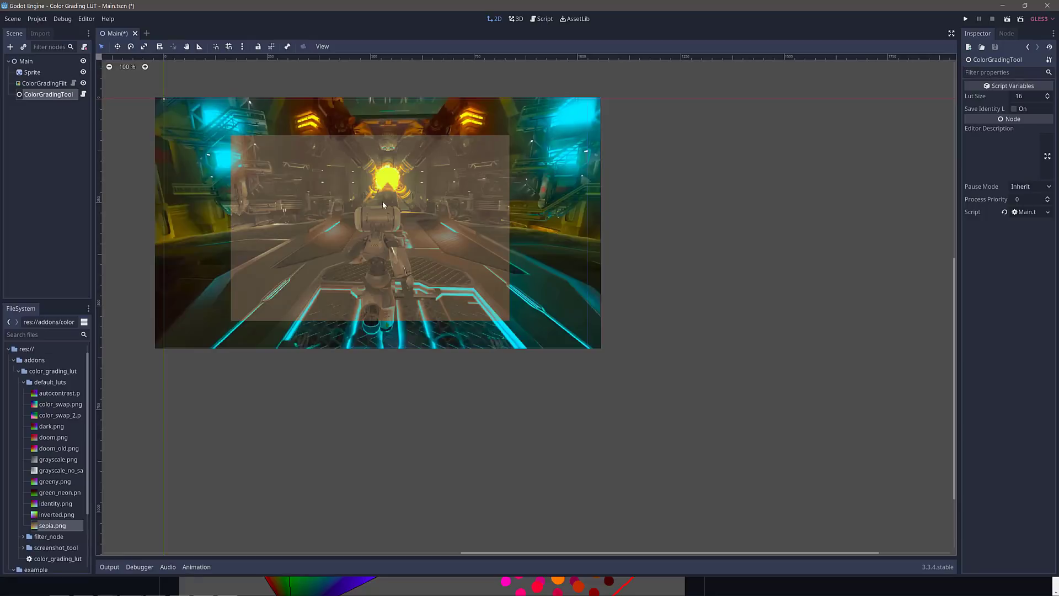